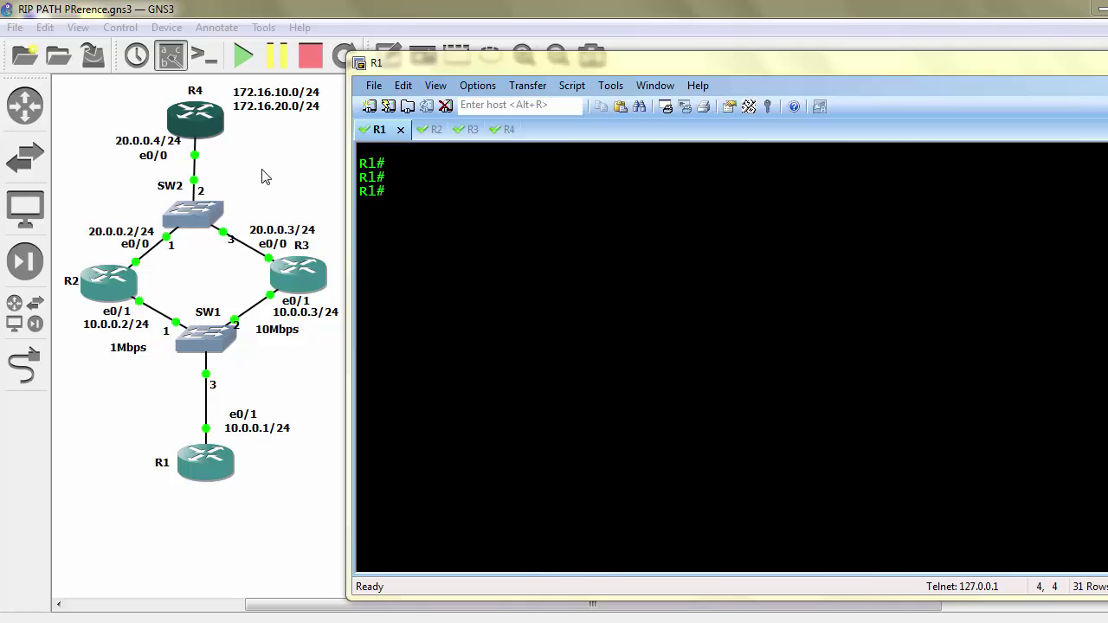
click(253, 139)
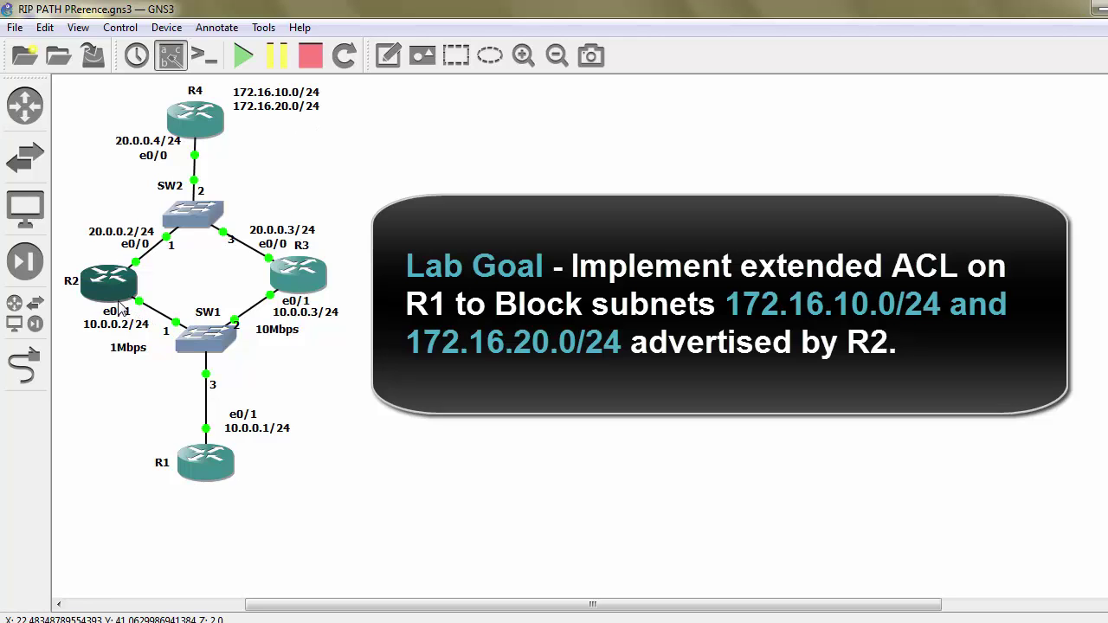
mouse_move(119, 298)
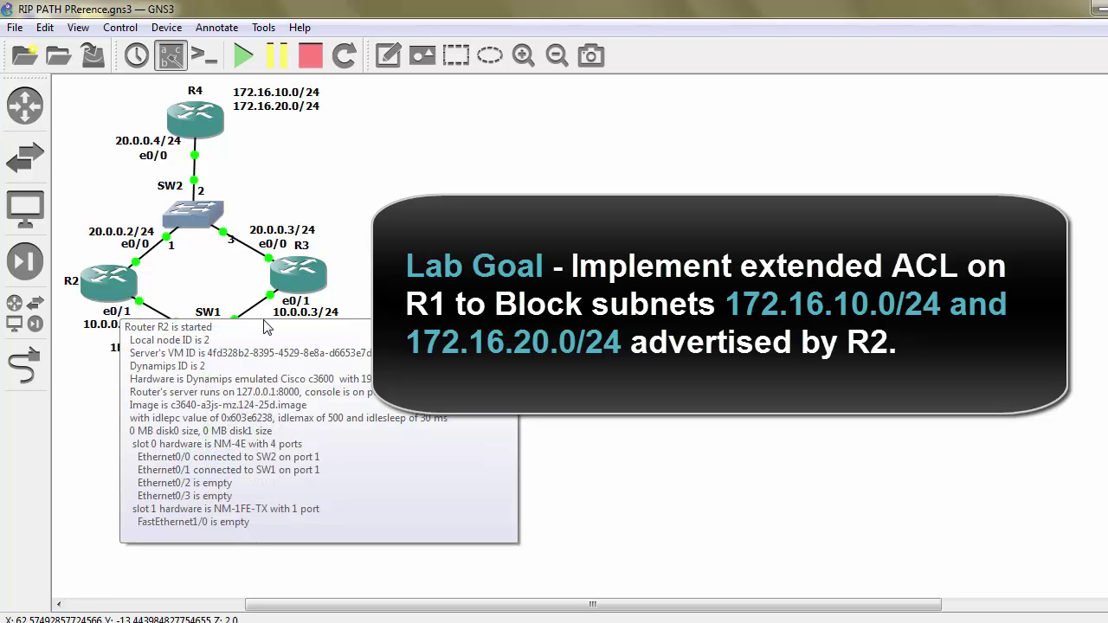
mouse_move(210, 483)
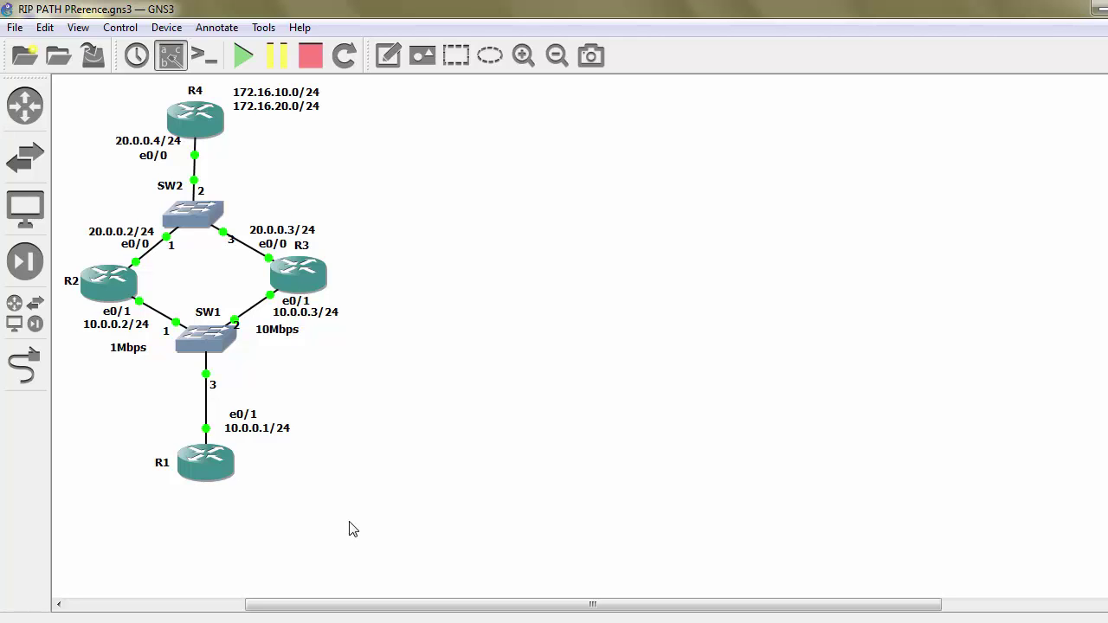
Step: Apply the R1 block from the Notepad config file in R1's configuration mode: e0/1 at 10.0.0.1 255.255.255.0 and RIP version 2 for 10.0.0.0
click(597, 622)
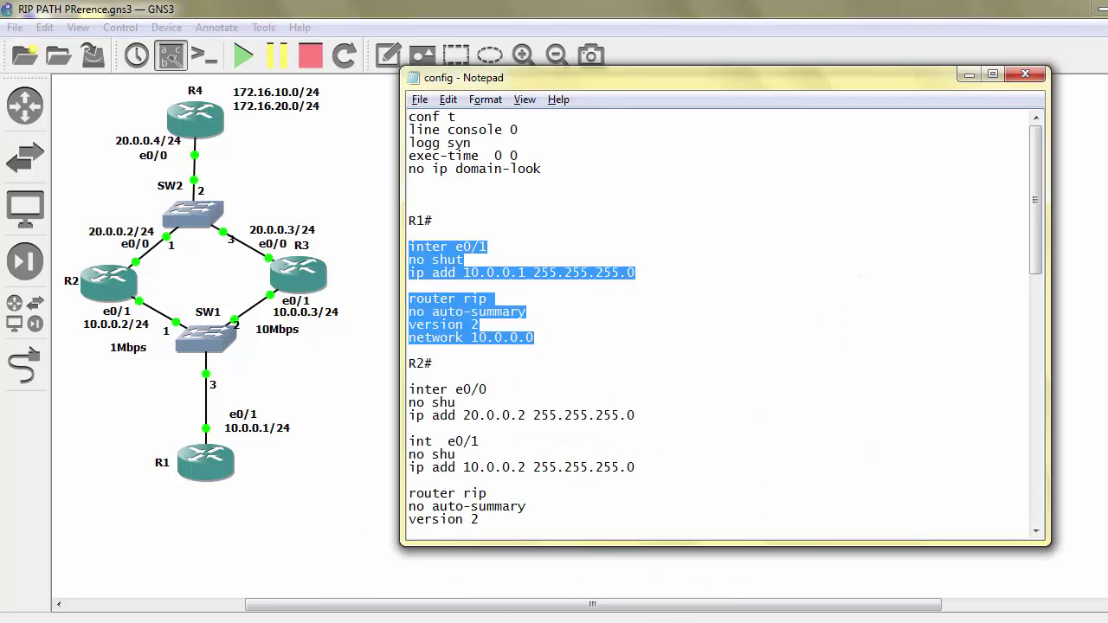
click(599, 453)
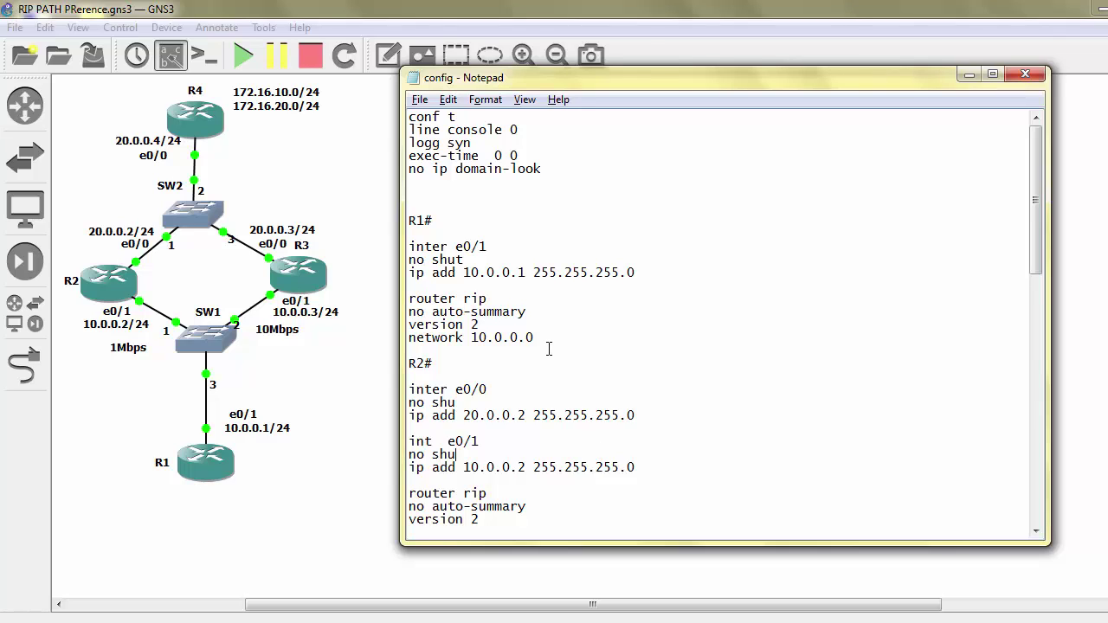
drag(549, 348, 383, 251)
key(ctrl+c)
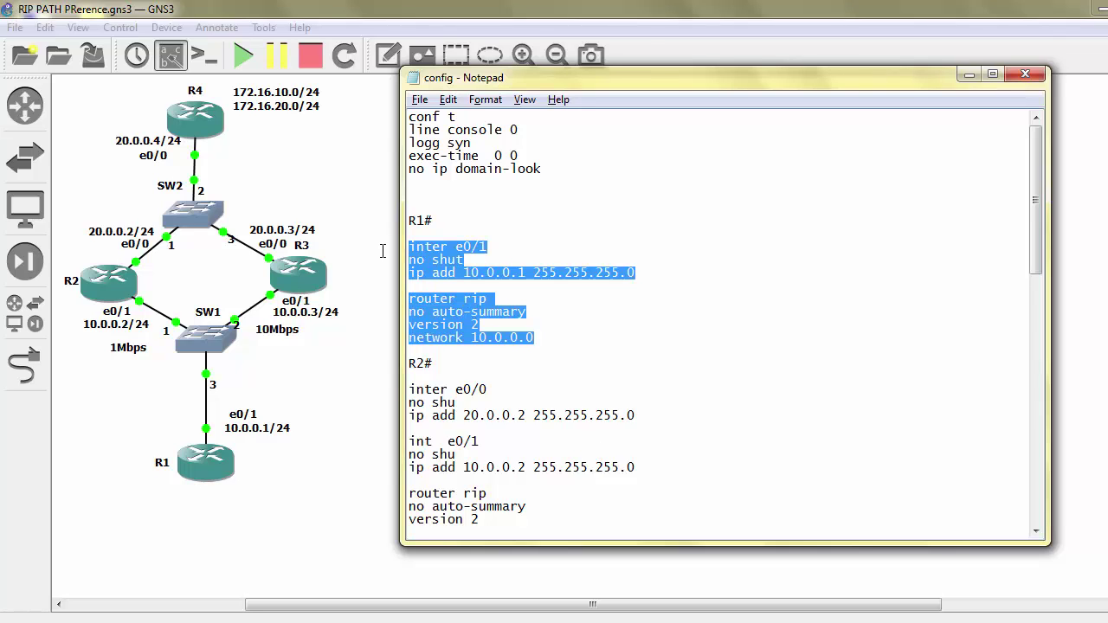
key(alt+Tab)
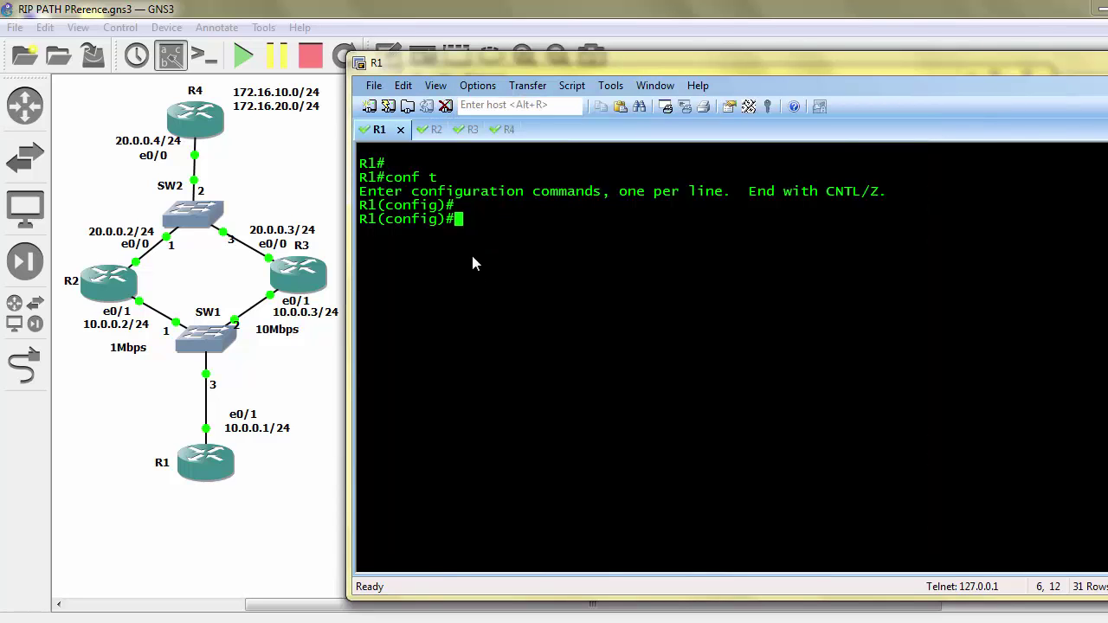
right_click(470, 252)
Step: Apply the R2 block from the config file on R2: e0/0 at 20.0.0.2, e0/1 at 10.0.0.2, RIP version 2 for 20.0.0.0 and 10.0.0.0
key(alt+Tab)
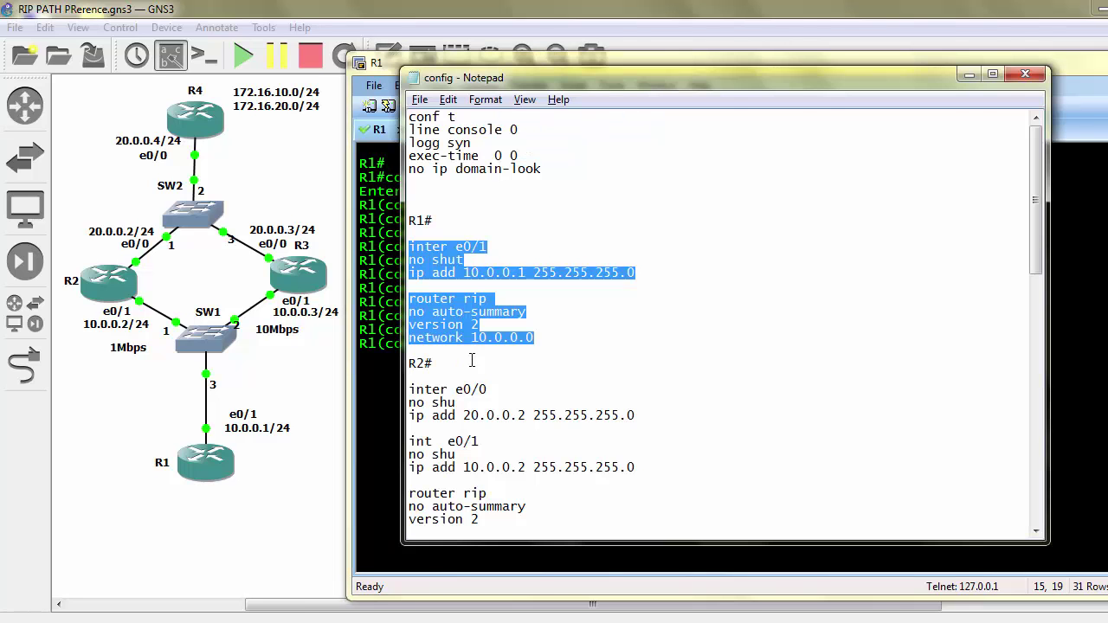
click(474, 377)
drag(477, 403, 544, 377)
key(ctrl+c)
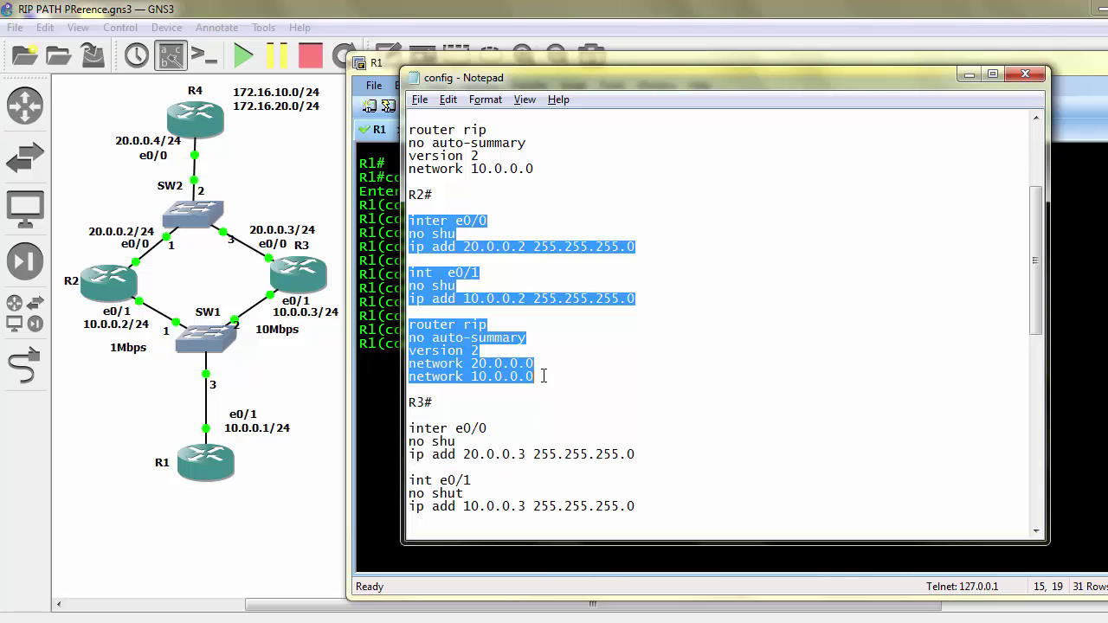
key(alt+Tab)
key(ctrl+Tab)
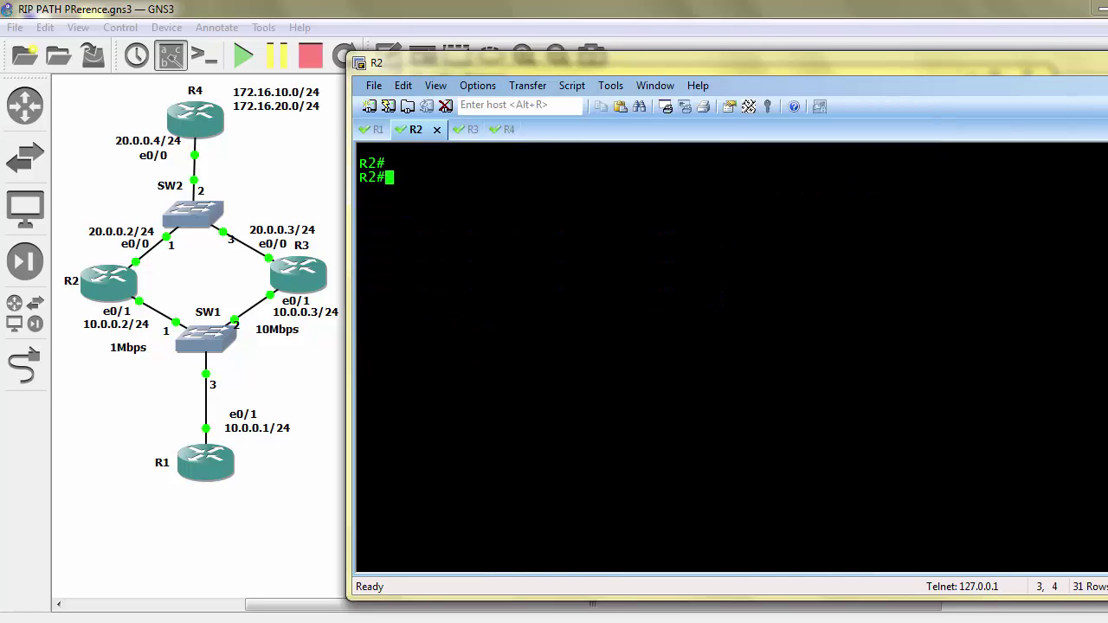
key(Return)
text(conf t)
key(Return)
right_click(490, 399)
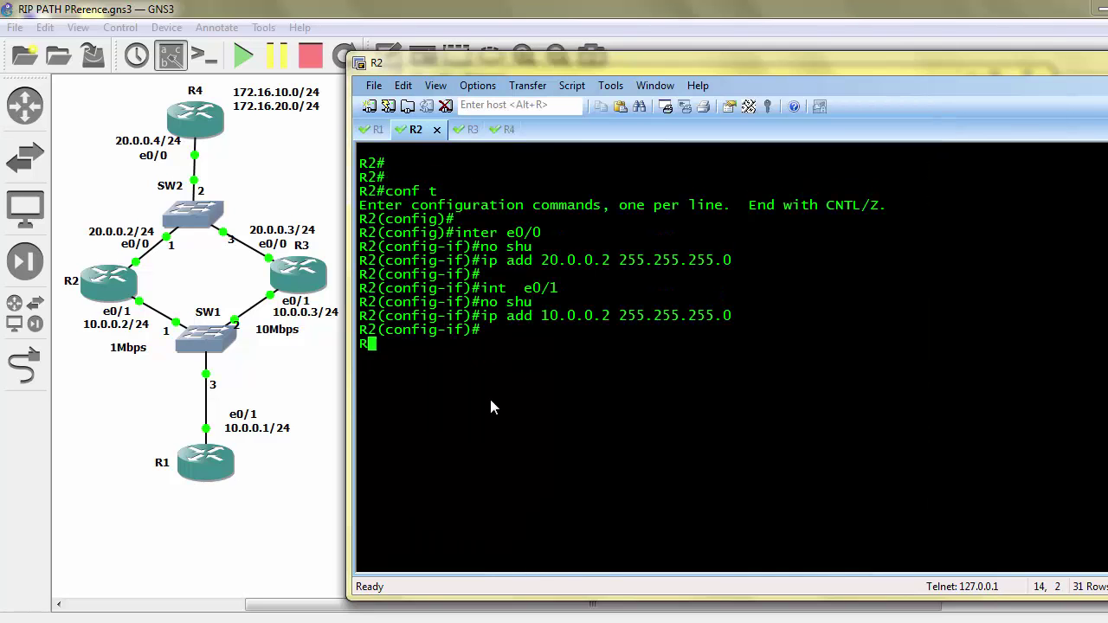
key(Return)
Step: Apply the R3 block from the config file on R3: e0/0 at 20.0.0.3, e0/1 at 10.0.0.3, RIP version 2 for 20.0.0.0 and 10.0.00.0
key(alt+Tab)
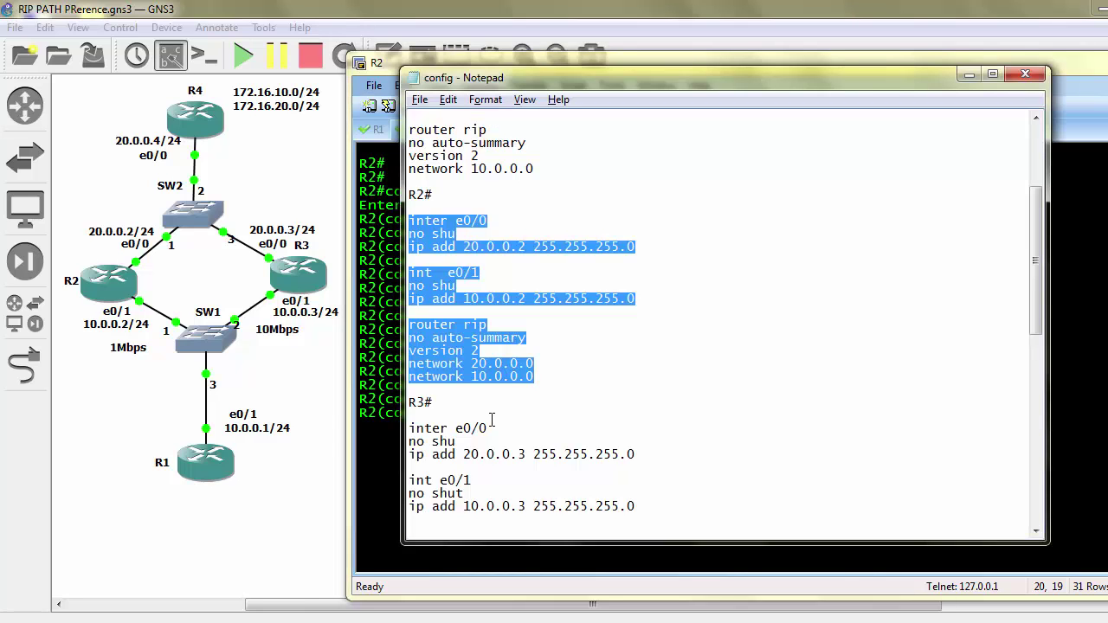
drag(408, 425, 543, 468)
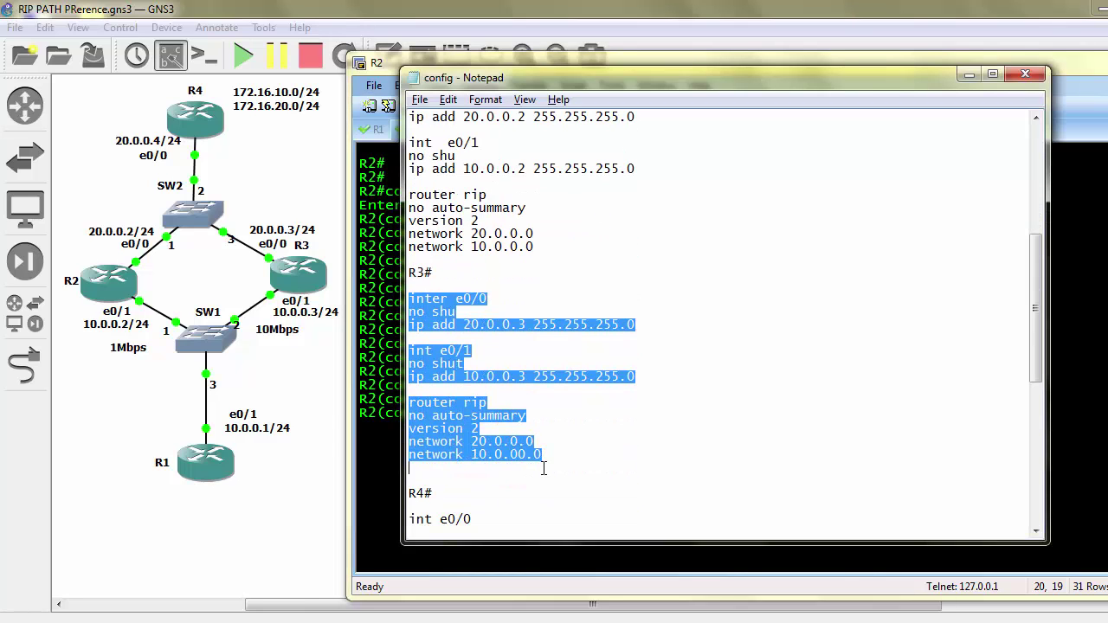
key(alt+Tab)
key(ctrl+Tab)
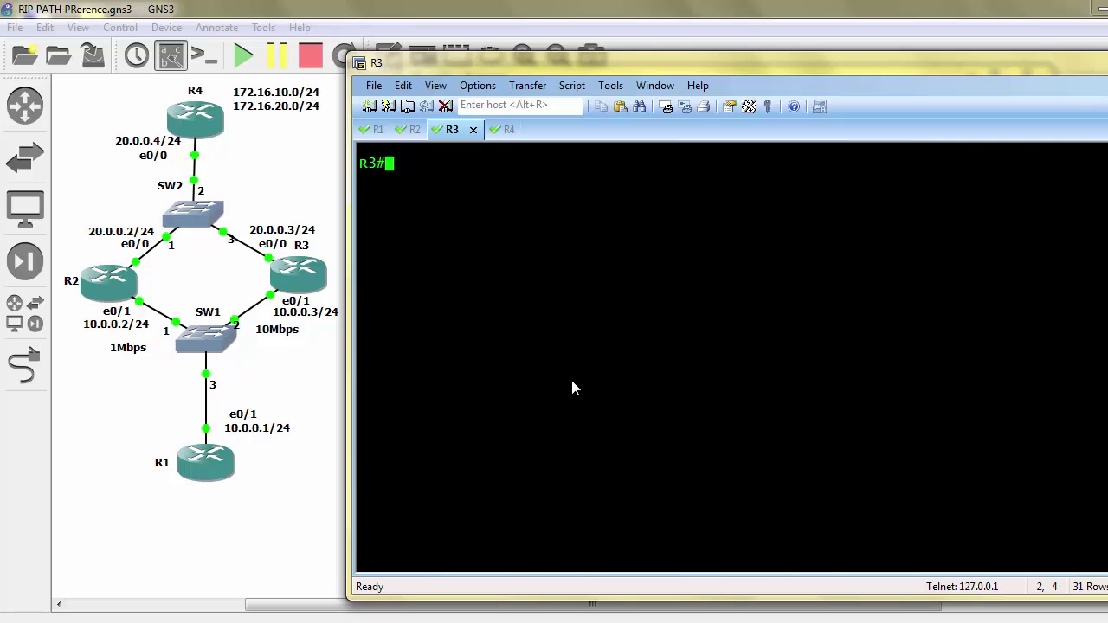
text(conf t)
key(Return)
right_click(502, 376)
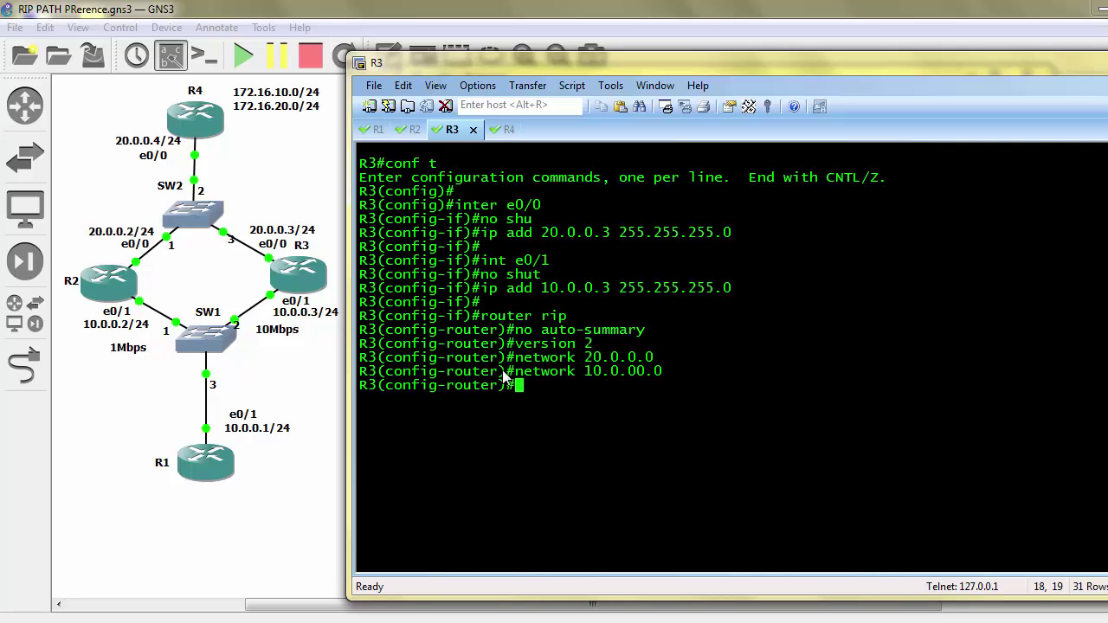
Step: Apply the R4 block on R4: e0/0 at 20.0.0.4, lo1 at 172.16.10.1, lo2 at 172.16.20.1, RIP version 2 for 172.16.0.0 and 20.0.0.0
key(alt+Tab)
drag(516, 507, 561, 493)
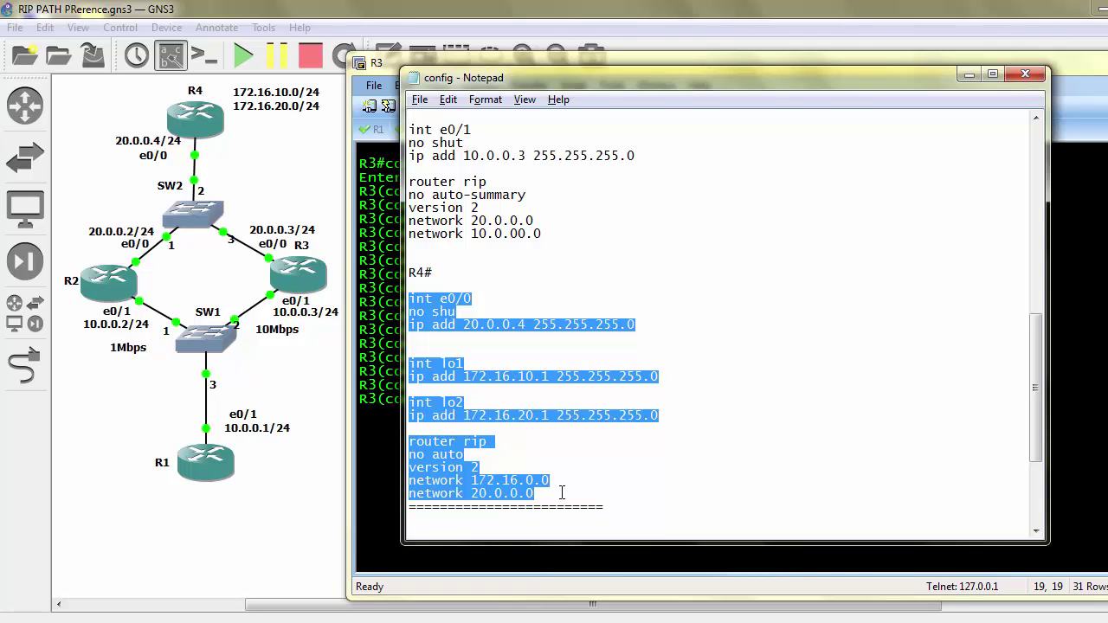
key(ctrl+c)
key(alt+Tab)
key(ctrl+Tab)
key(Return)
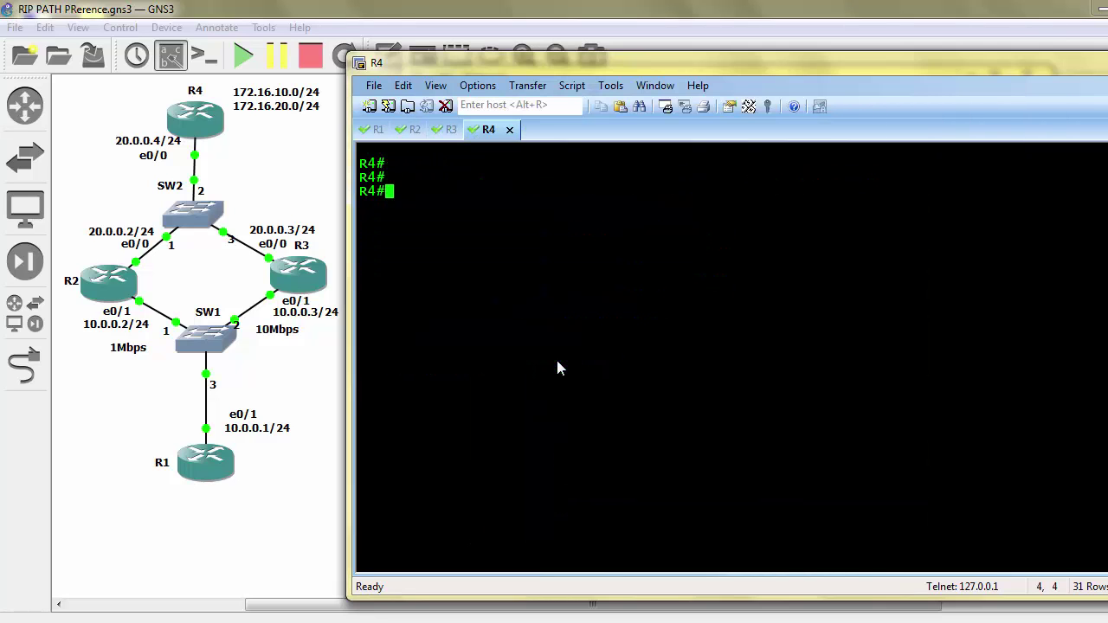
key(Return)
text(conf t)
key(Return)
right_click(496, 278)
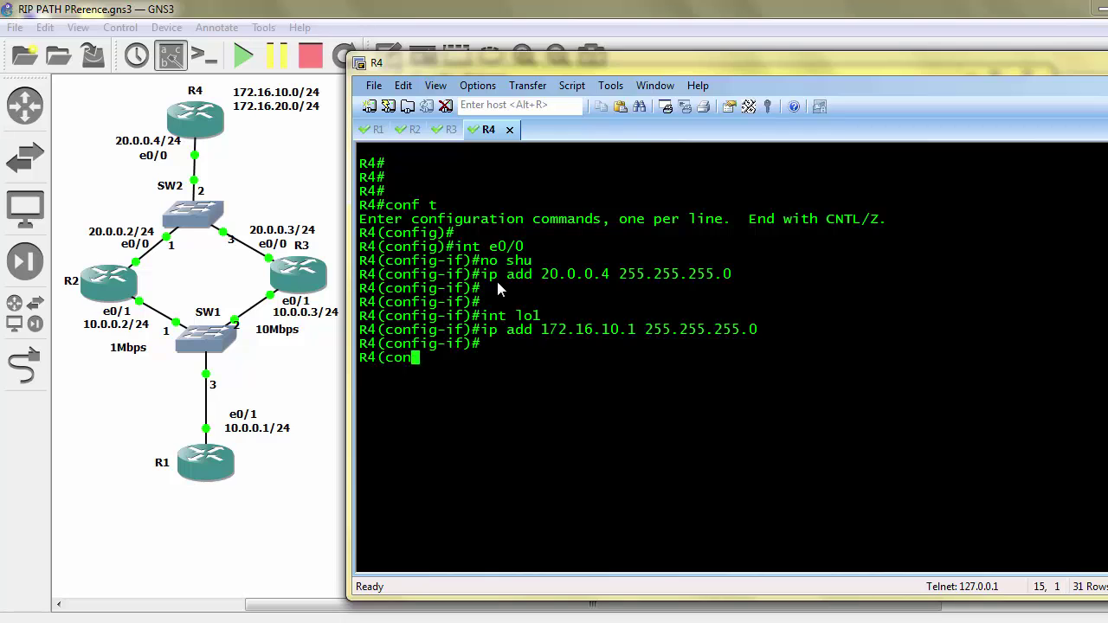
key(Return)
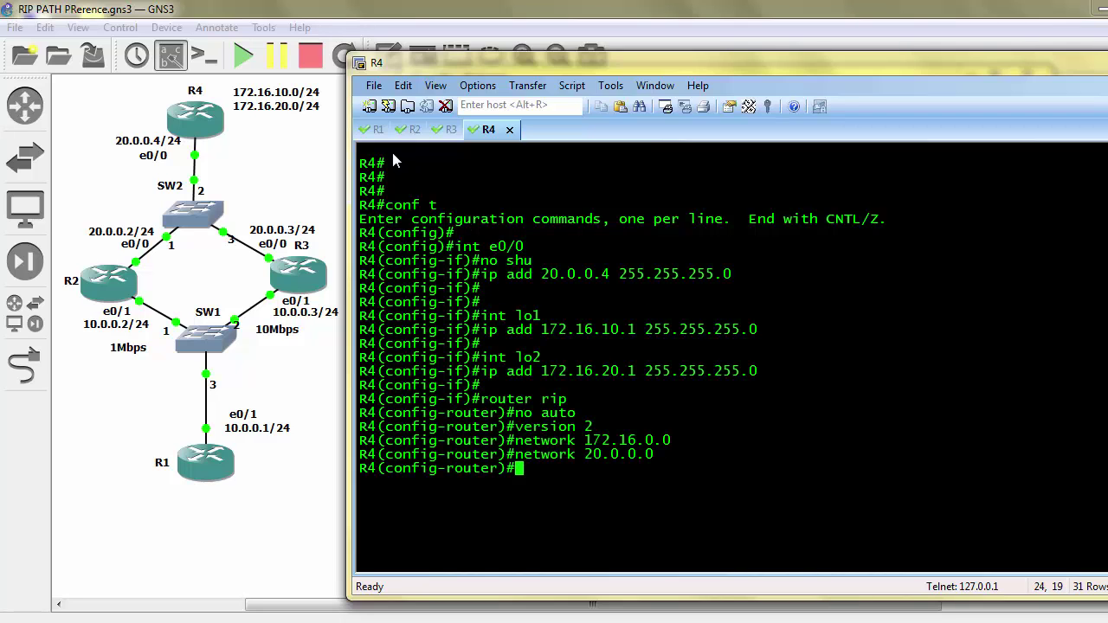
Step: Leave configuration mode on R1, run show ip route rip, and examine the next hops for subnets 172.16.10.0 and 172.16.20.0
click(367, 135)
text(end)
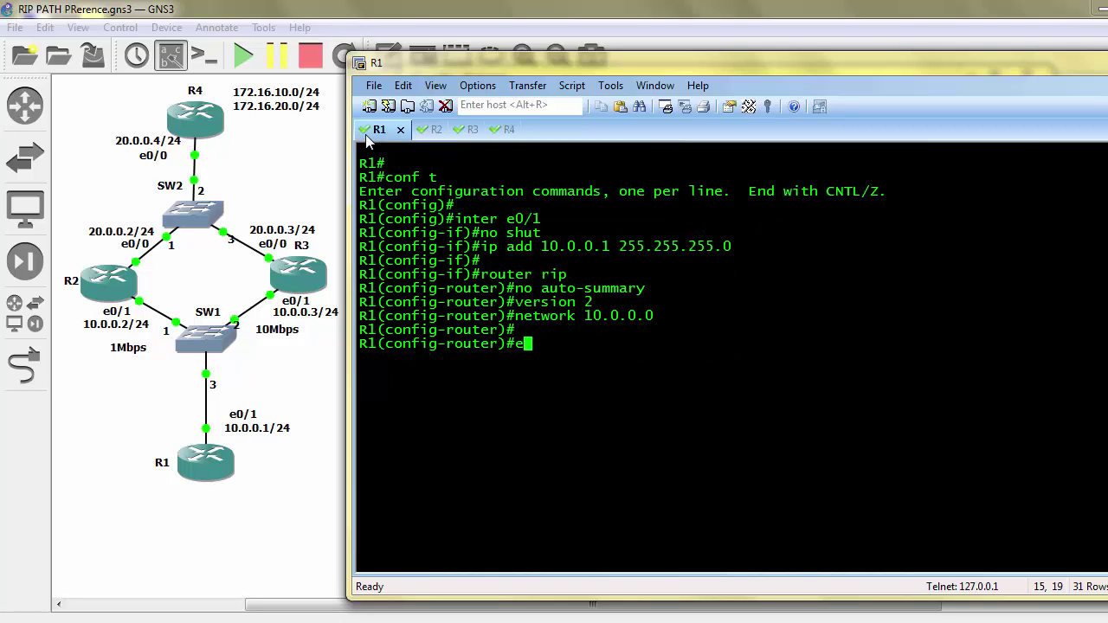
key(Return)
key(Return)
text(show )
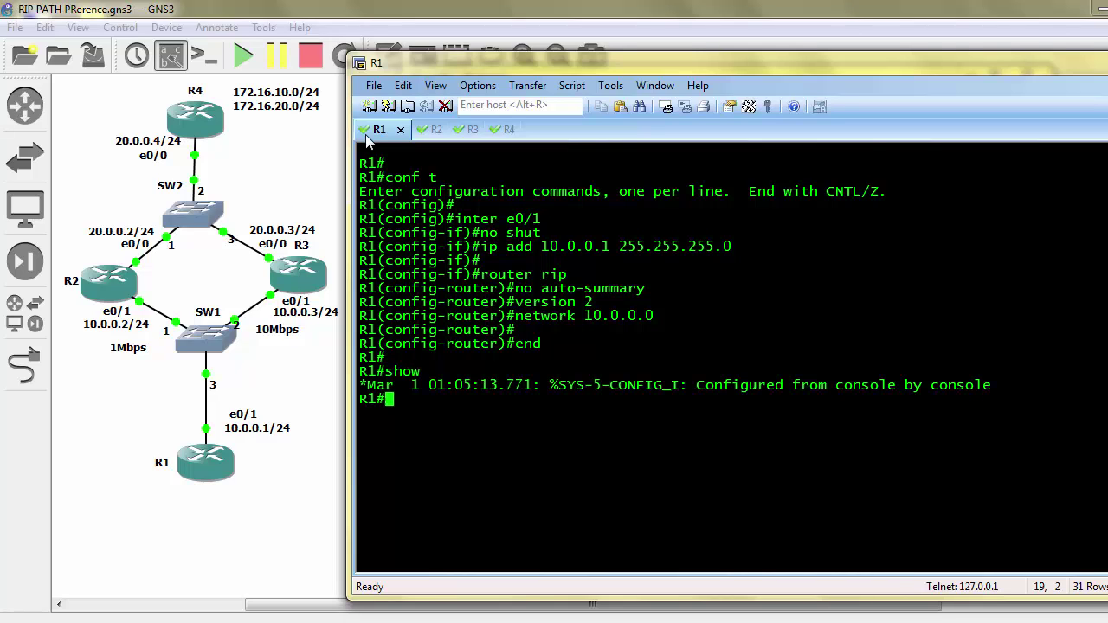
text(ip route rip)
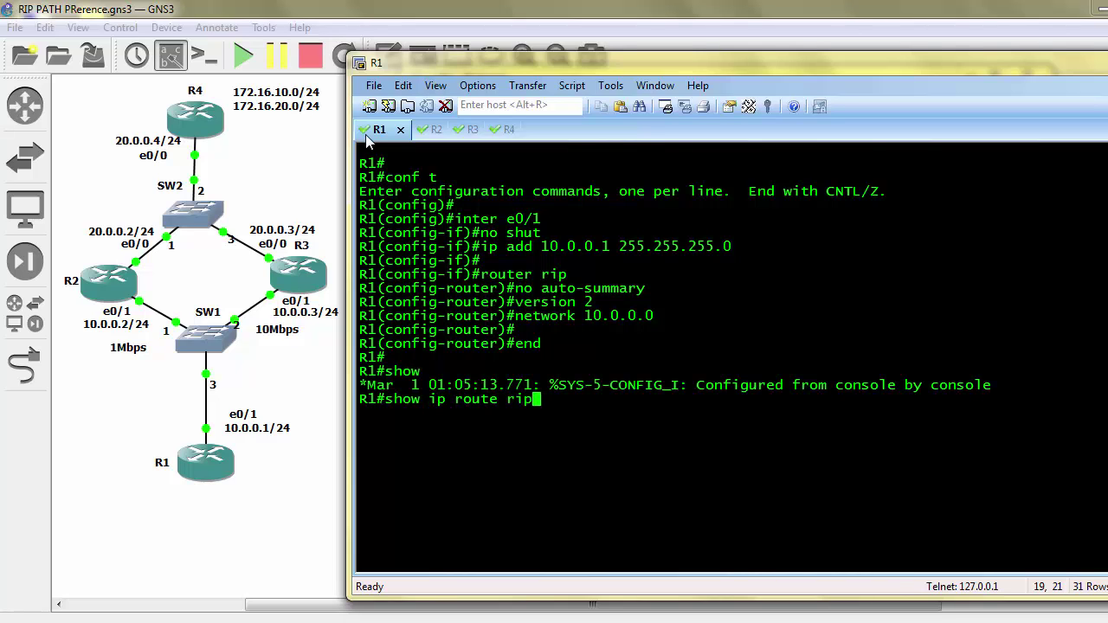
key(Return)
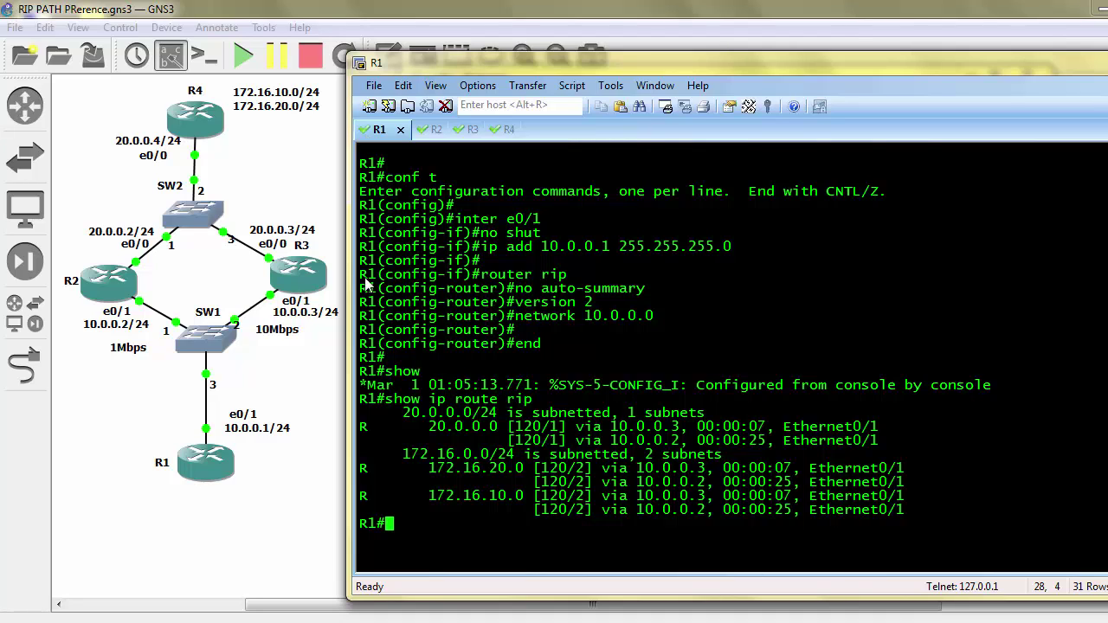
drag(637, 481, 703, 490)
drag(630, 469, 711, 473)
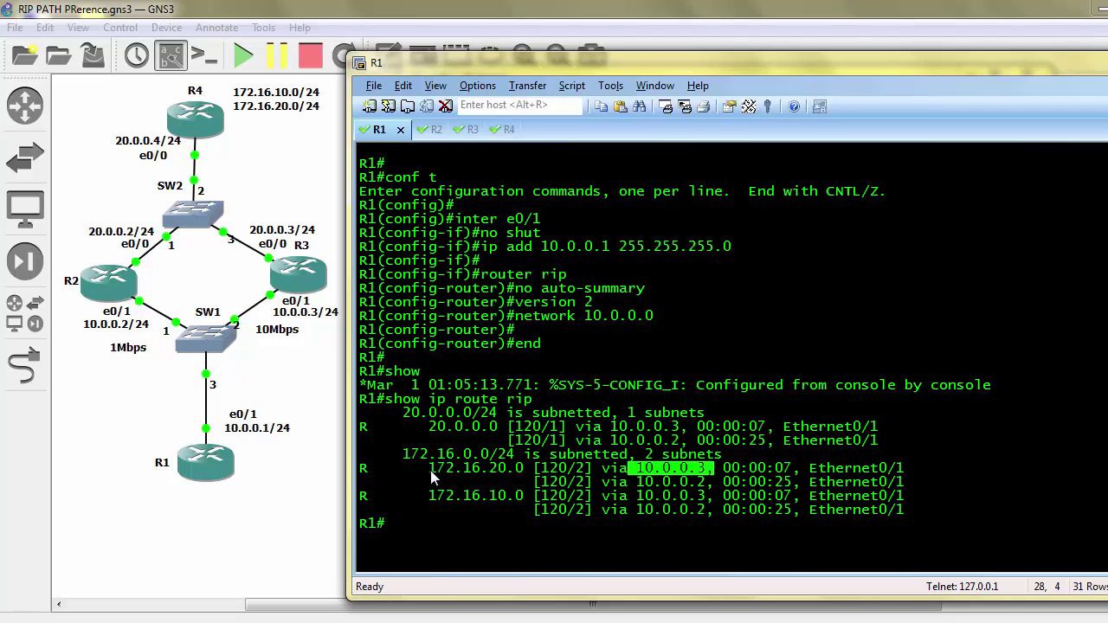
drag(429, 469, 525, 502)
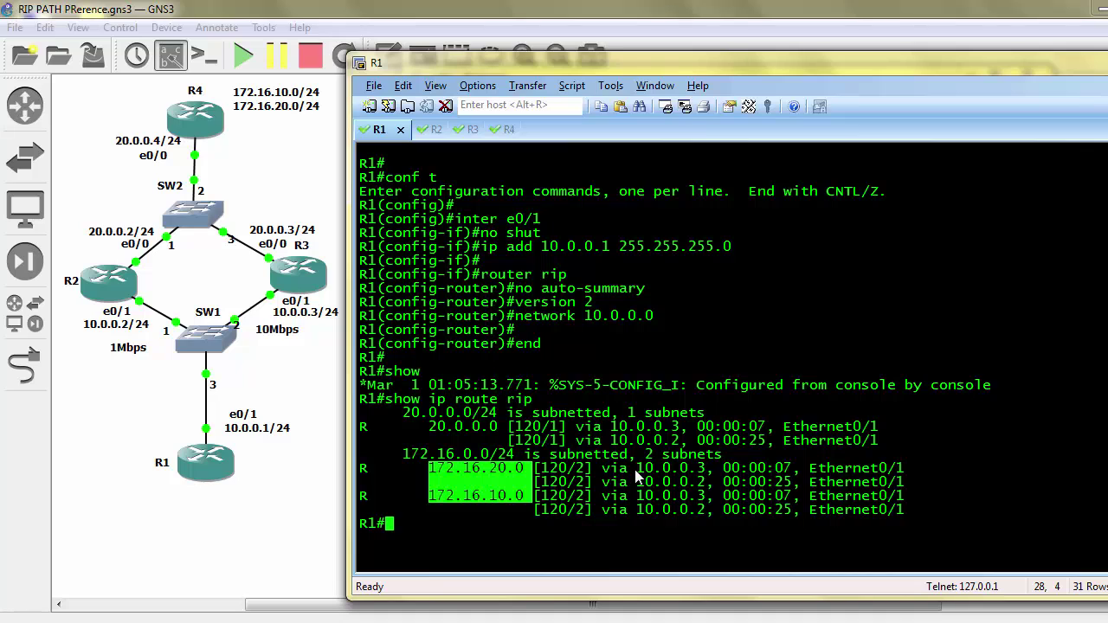
drag(629, 469, 643, 487)
click(715, 493)
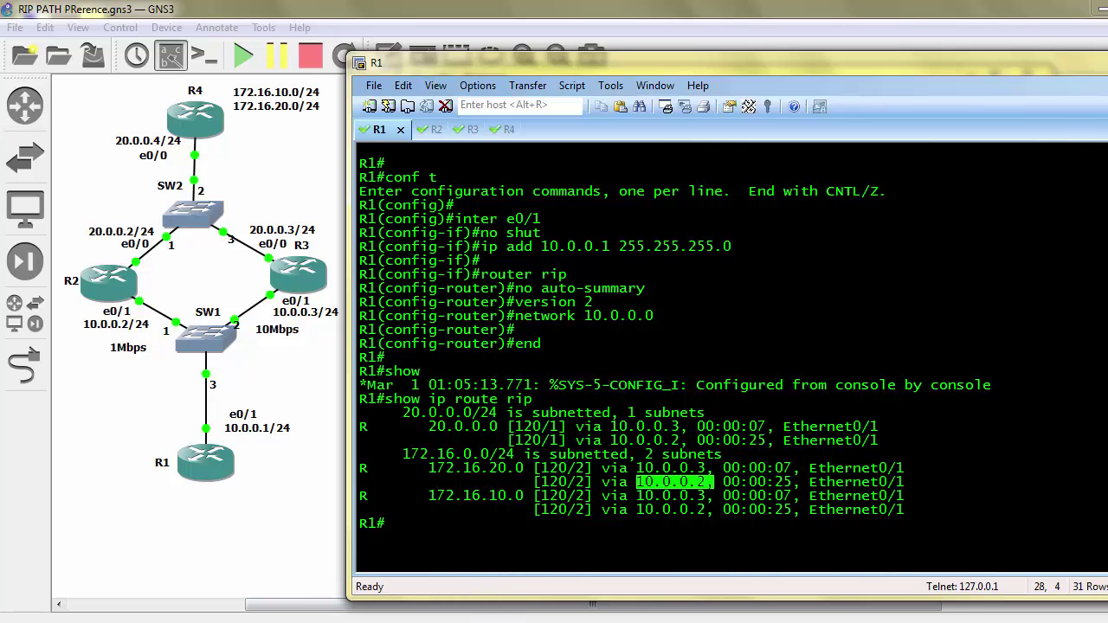
Step: Review the prepared access-list 150 commands for R1 in the Notepad config file, checking the list number, source host, denied subnets and permit line
click(516, 621)
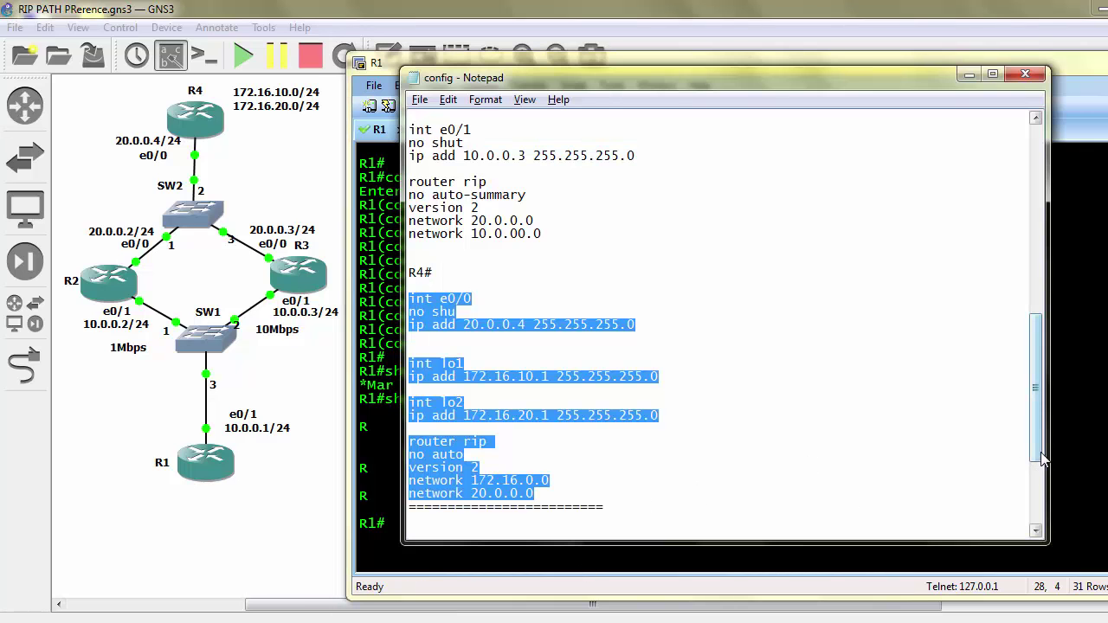
drag(1039, 461, 1042, 528)
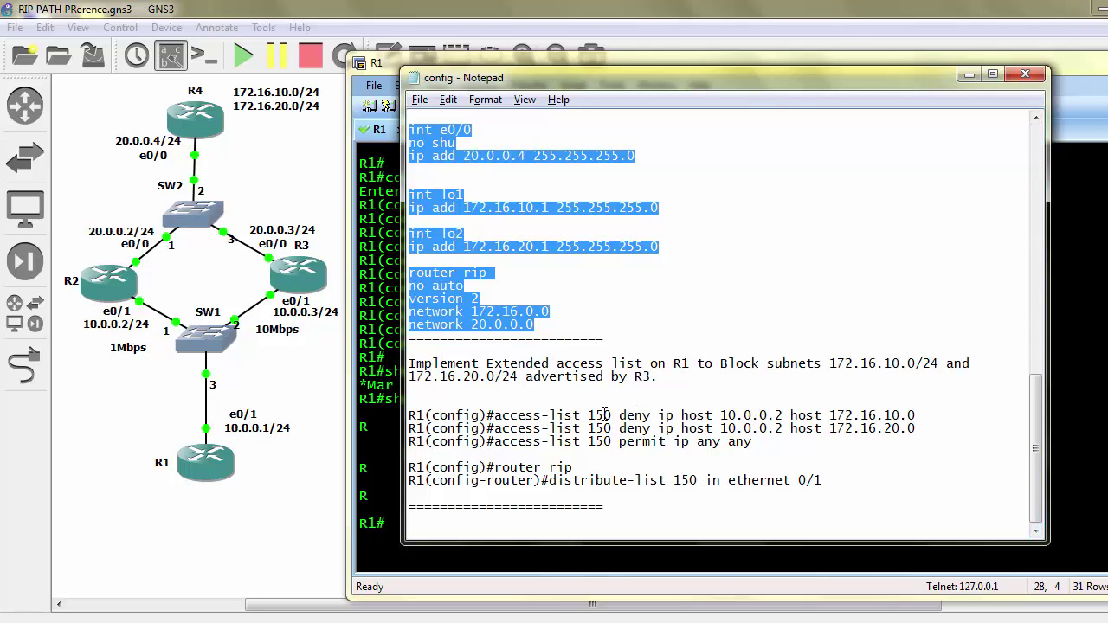
drag(613, 416, 588, 416)
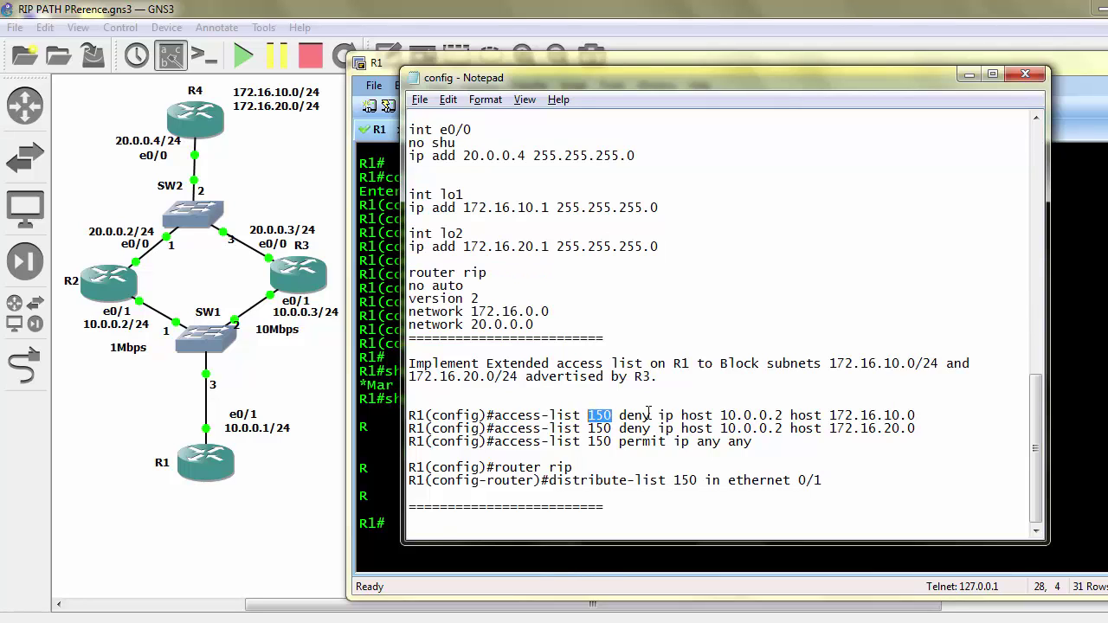
drag(681, 416, 915, 416)
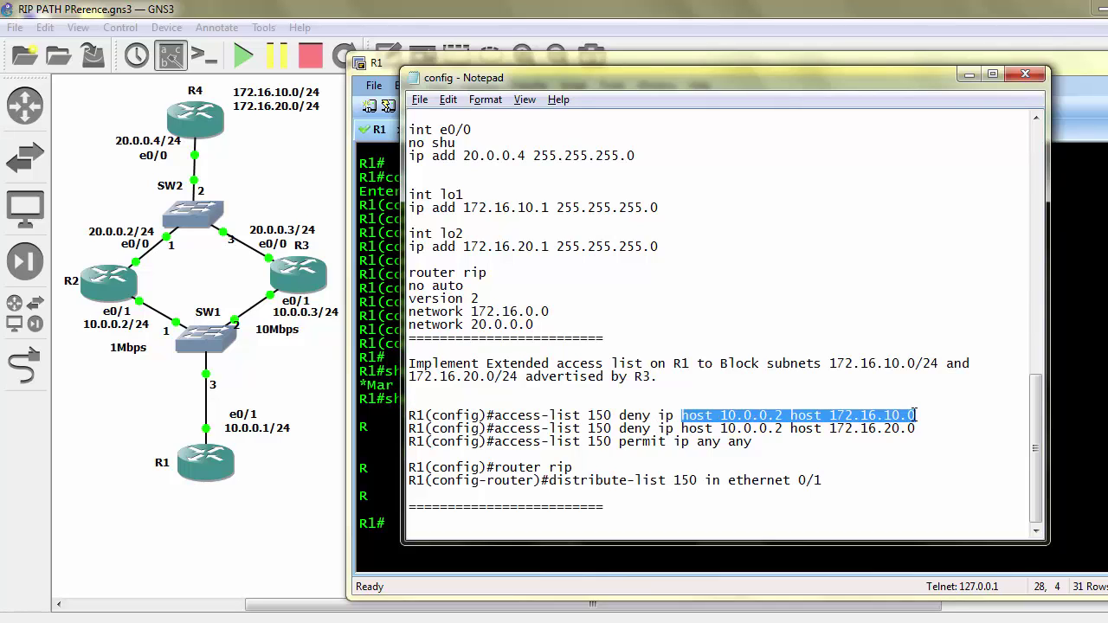
click(746, 420)
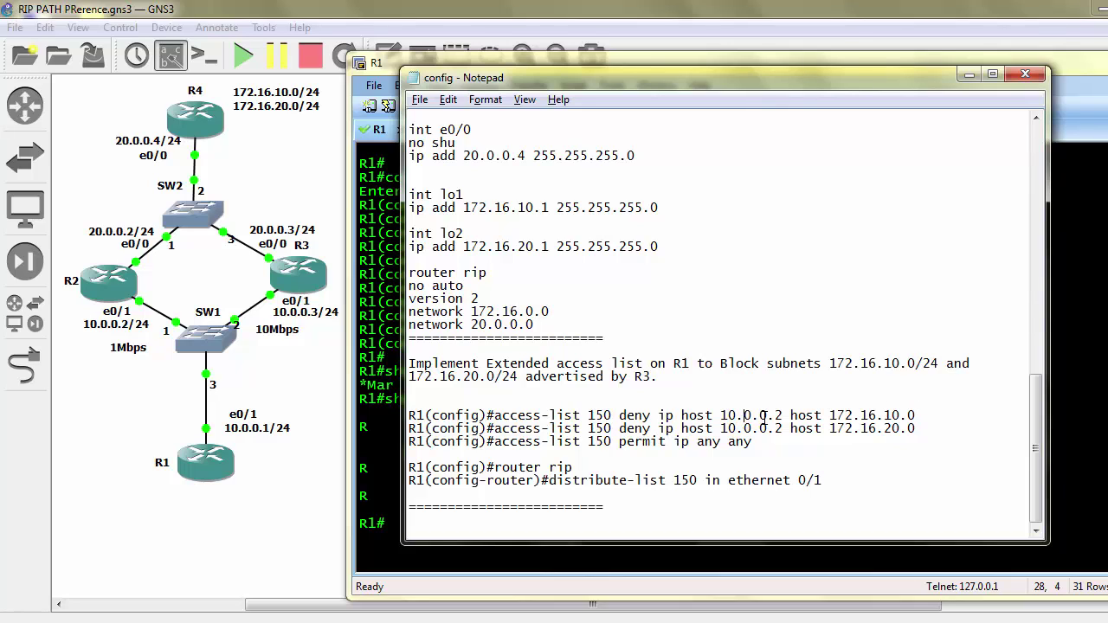
drag(785, 416, 715, 416)
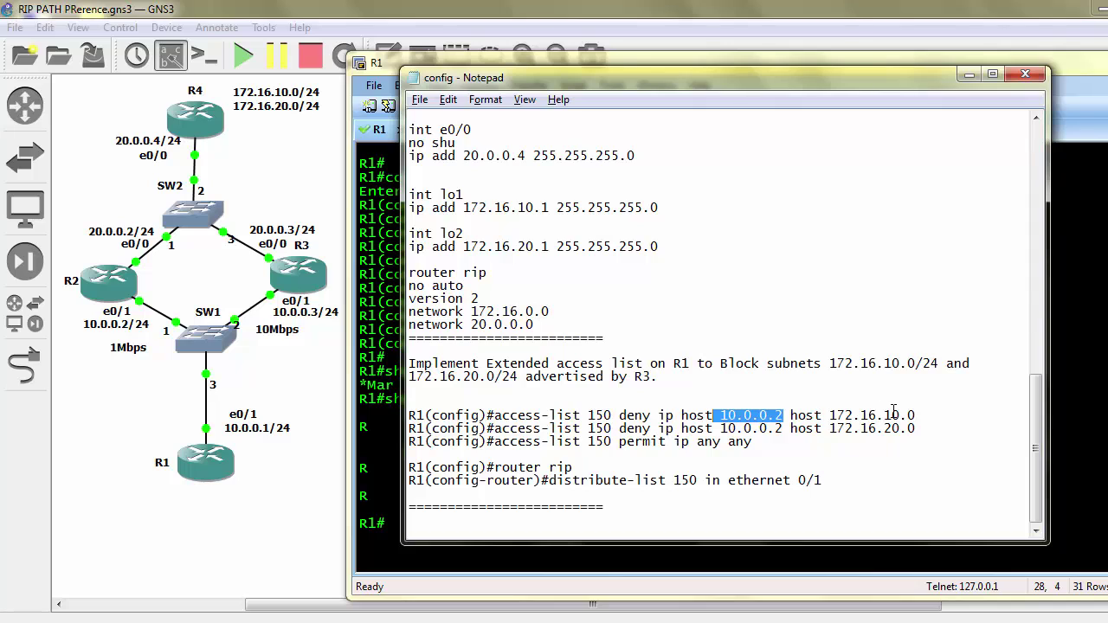
drag(935, 414, 791, 414)
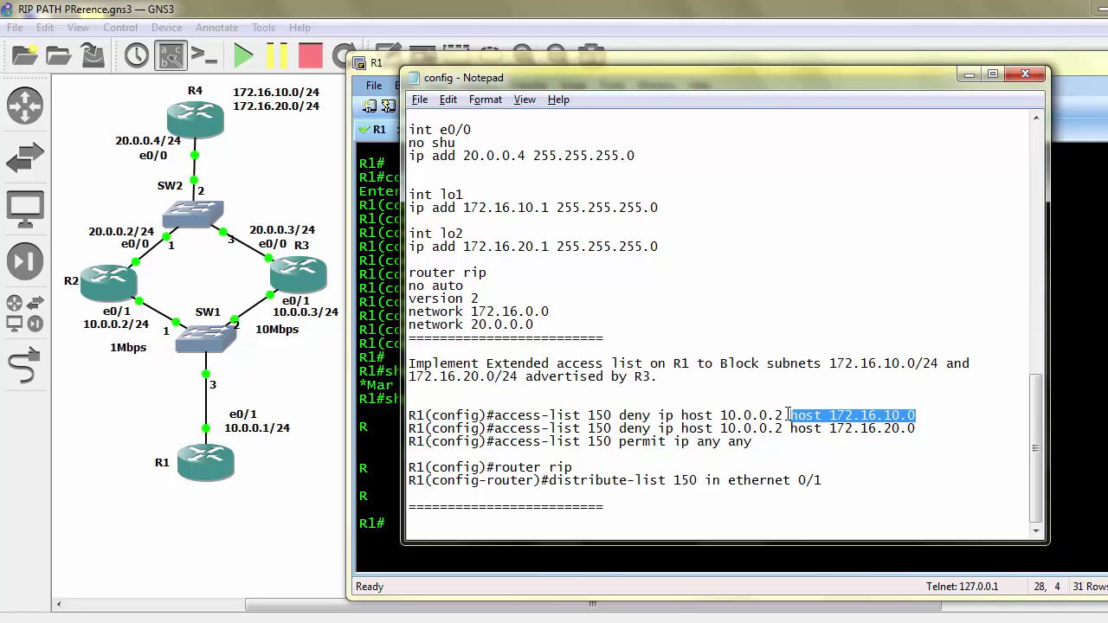
click(923, 414)
drag(923, 414, 825, 428)
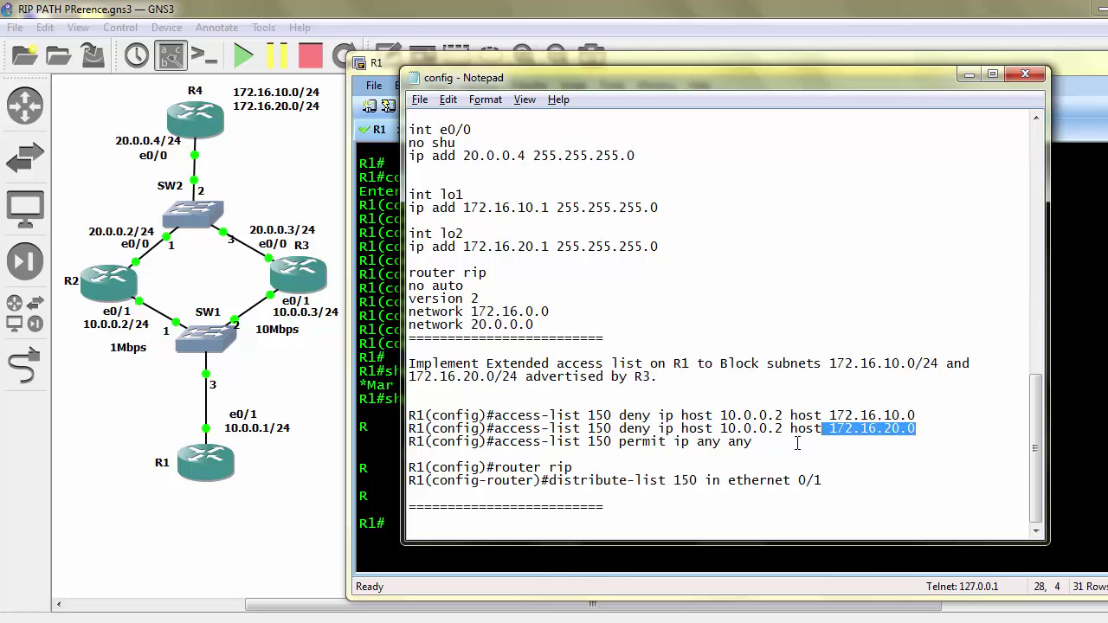
click(797, 444)
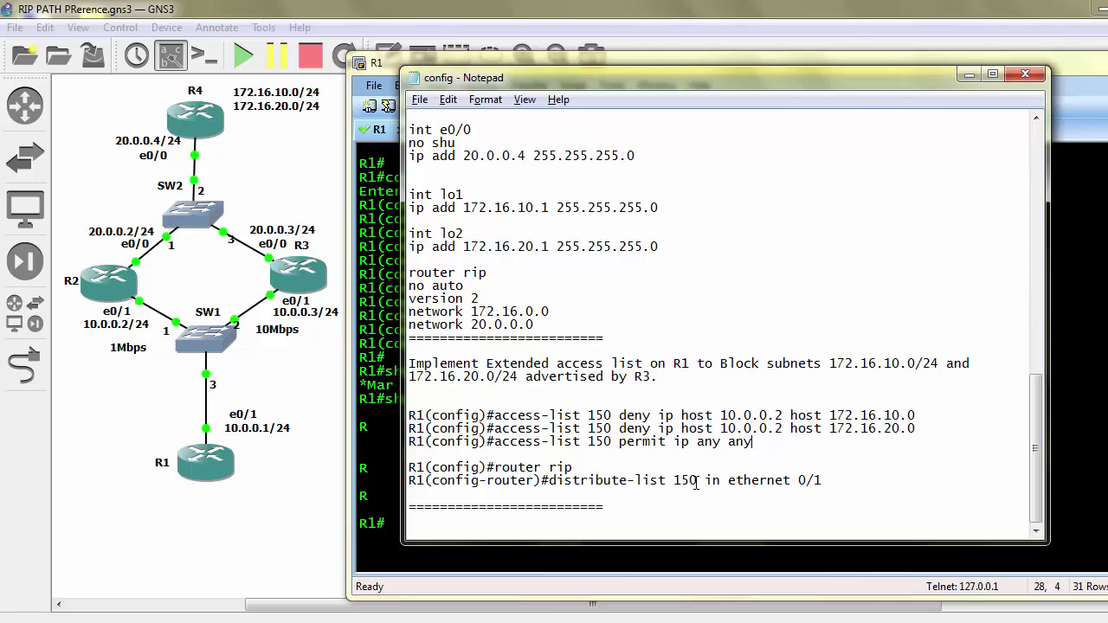
Step: Review the distribute-list 150 command in the Notepad config file, checking its inbound direction and the ethernet 0/1 interface
mouse_move(697, 481)
mouse_down()
mouse_move(675, 482)
mouse_move(706, 481)
mouse_up()
drag(822, 481, 754, 482)
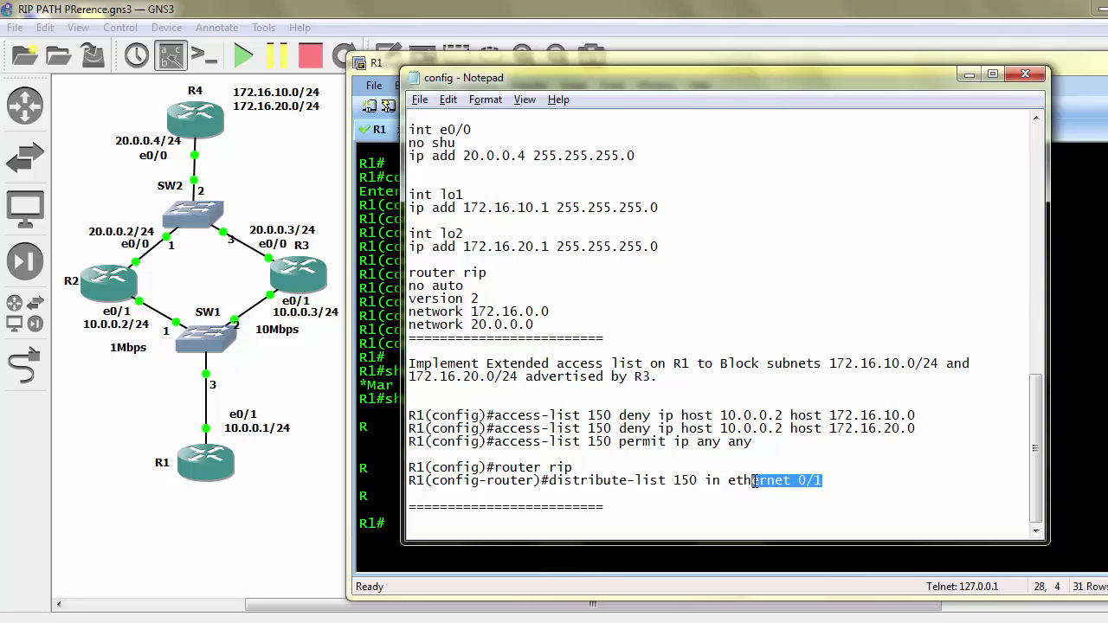
click(930, 428)
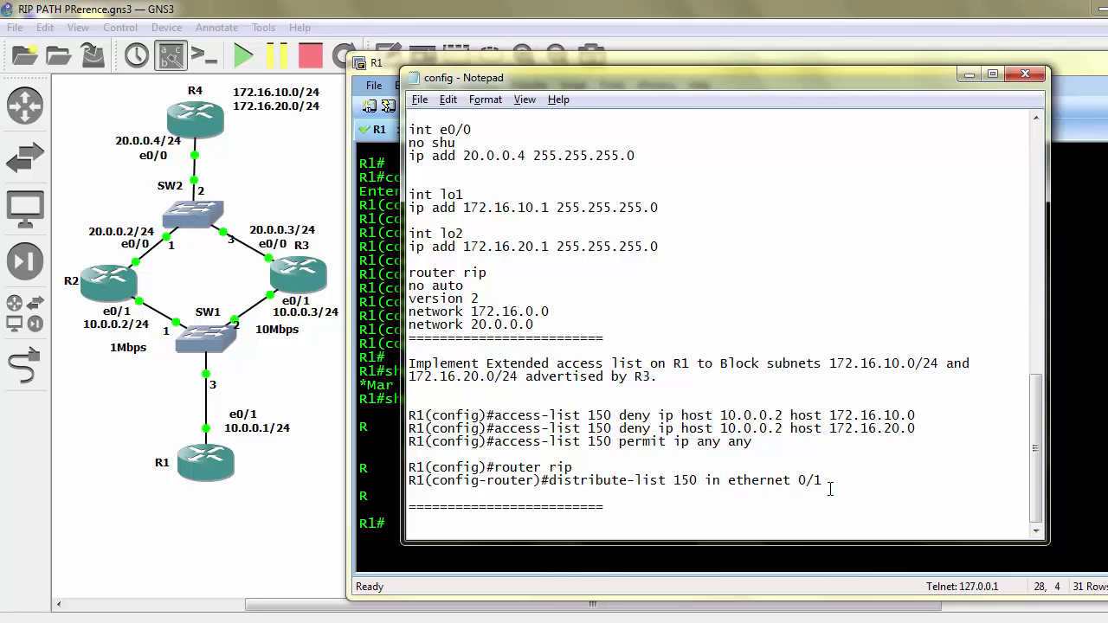
Step: Enter global configuration on R1 and add the access-list 150 entry from the config file denying ip host 10.0.0.2 host 172.16.10.0
drag(920, 417, 497, 417)
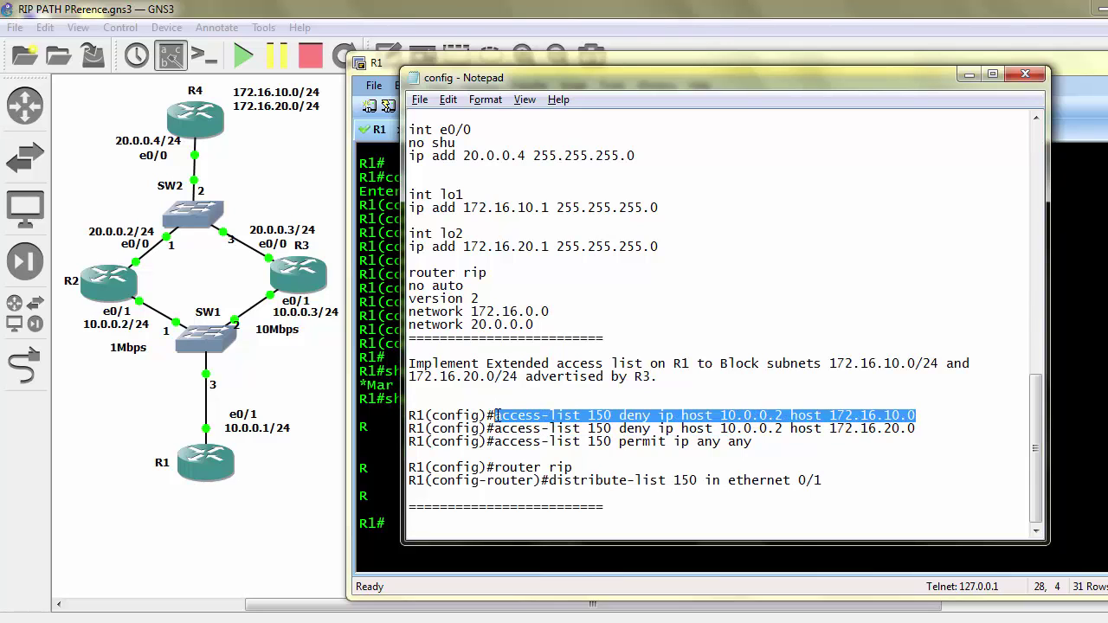
click(375, 424)
text(conf t)
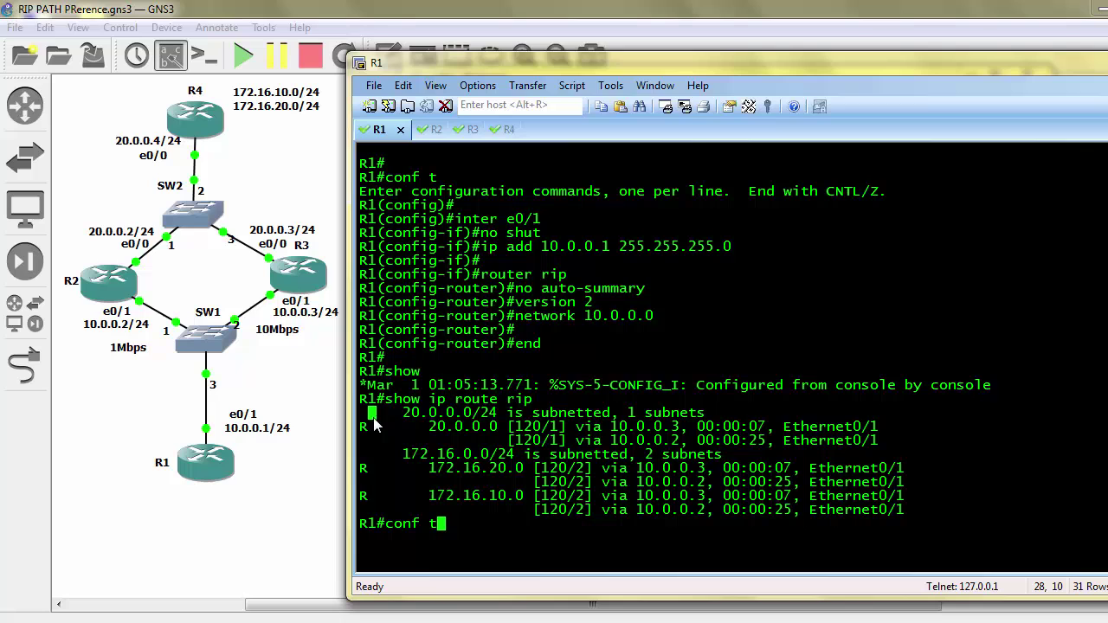
key(Return)
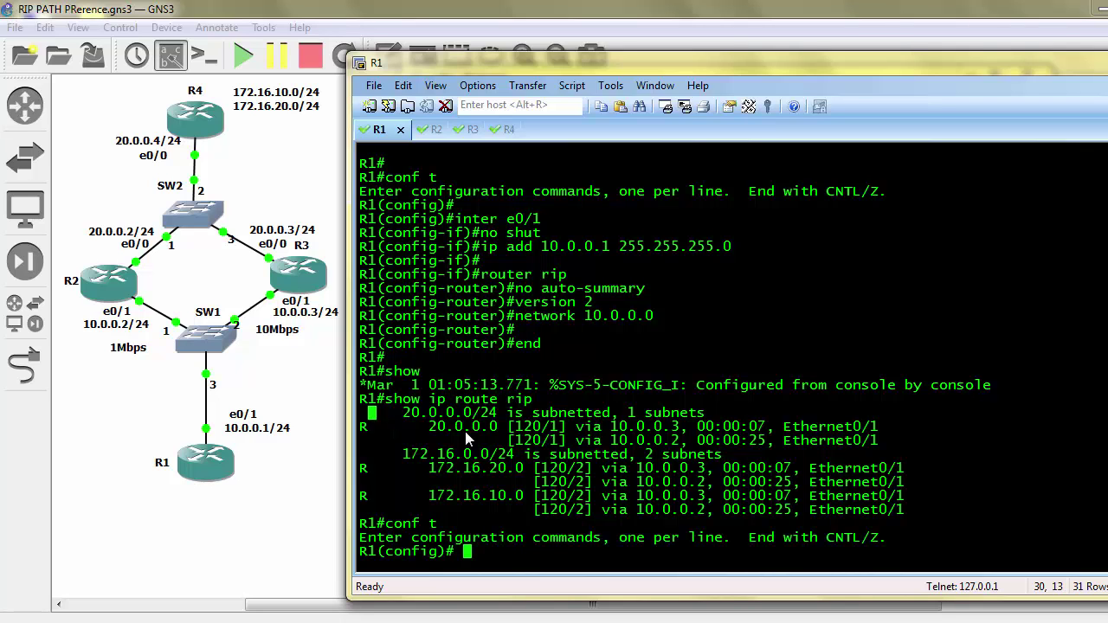
key(alt+Tab)
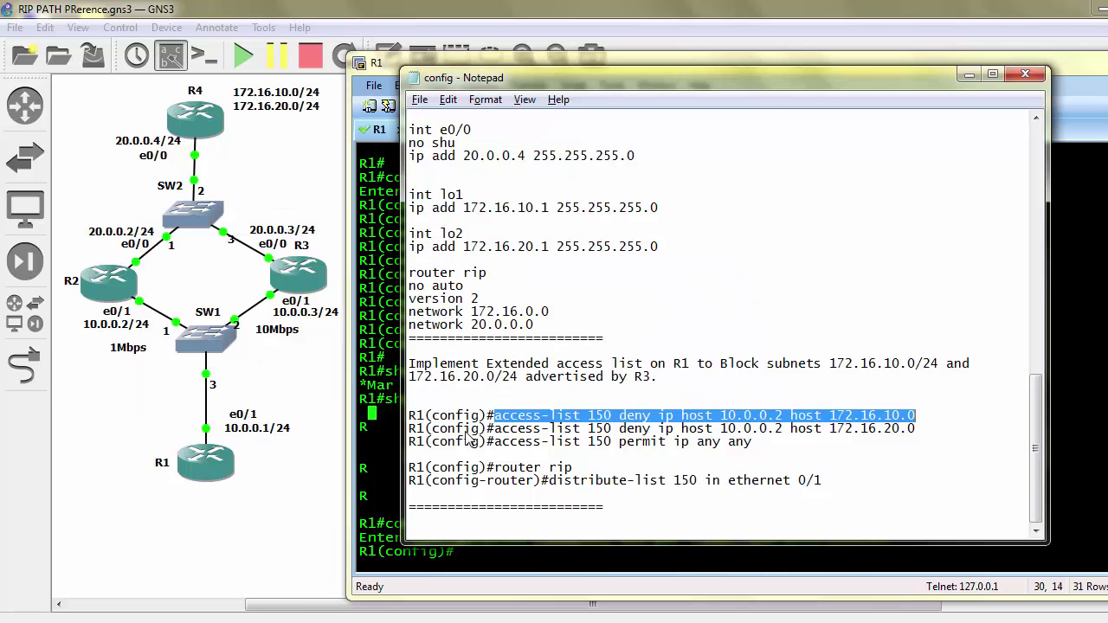
key(alt+Tab)
key(Return)
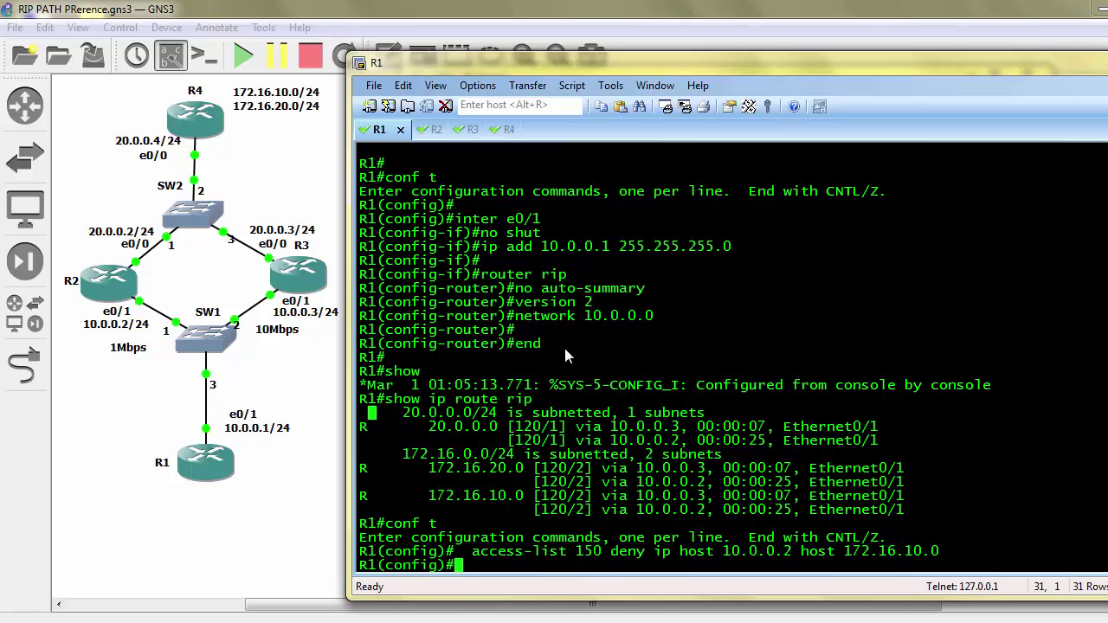
Step: Add the second access-list 150 entry from the config file on R1, denying ip host 10.0.0.2 host 172.16.20.0
key(alt+Tab)
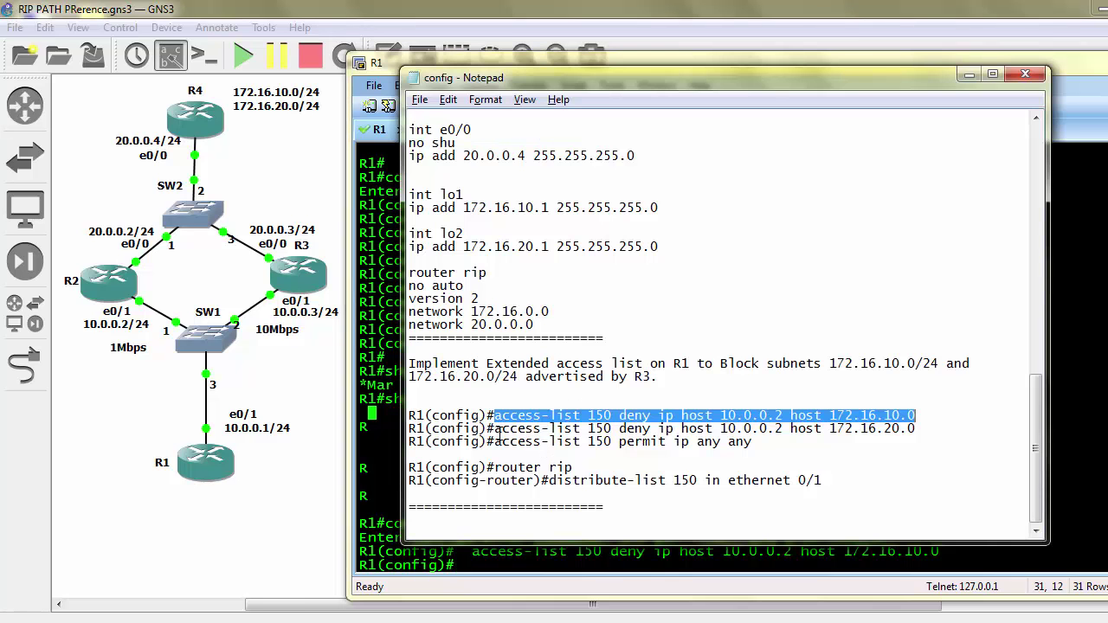
drag(497, 430, 923, 430)
key(ctrl+c)
key(alt+Tab)
right_click(841, 352)
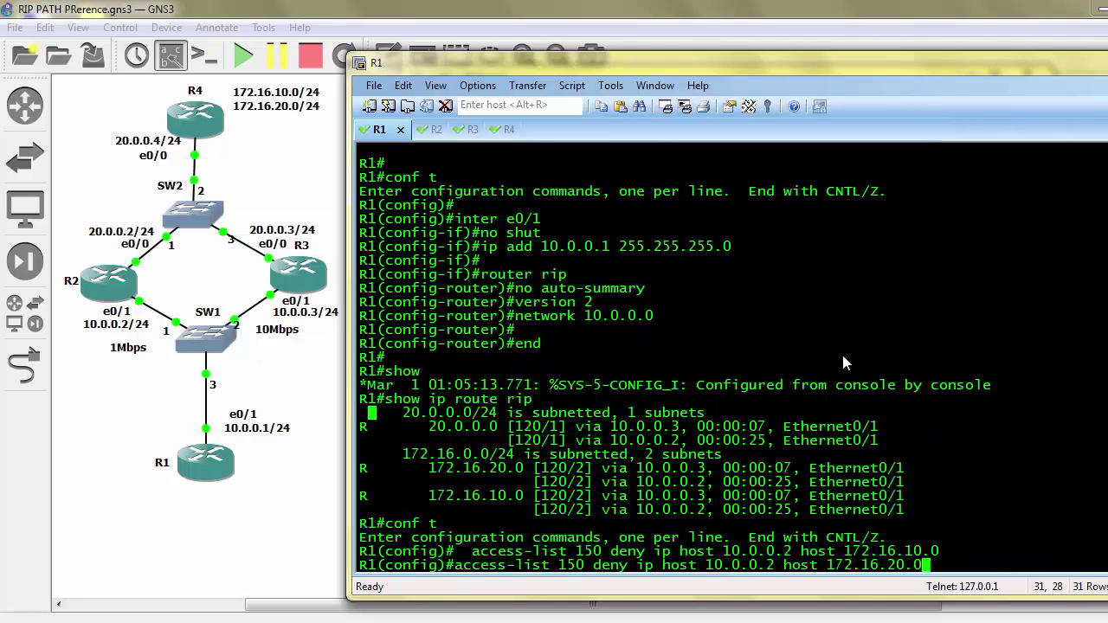
key(Return)
Step: Finish access-list 150 on R1 with an entry that permits ip any any
key(alt+Tab)
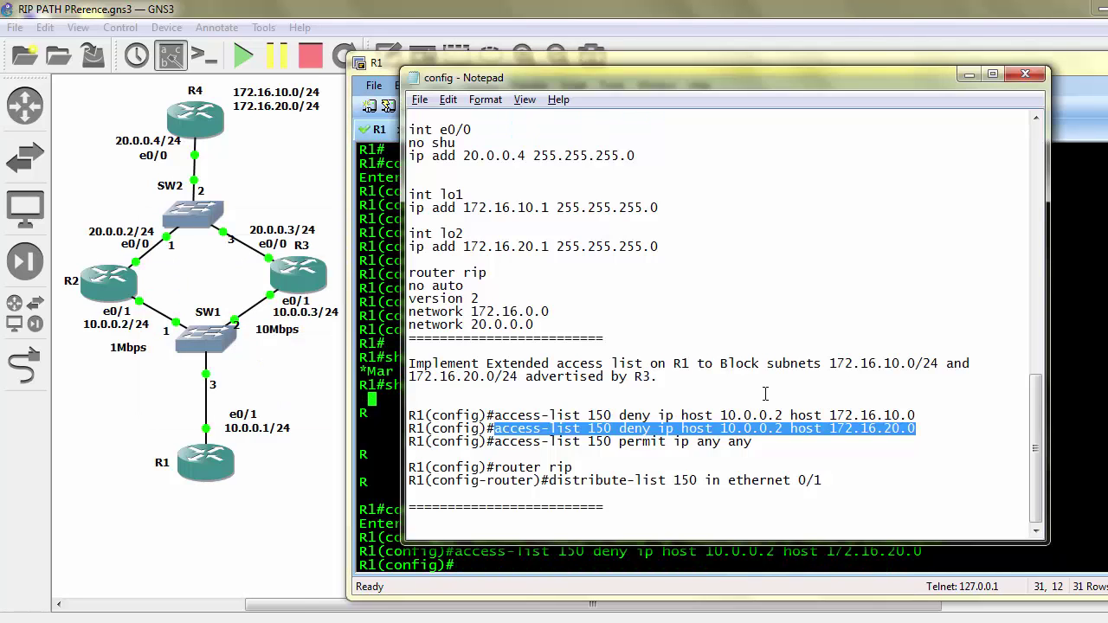
key(alt+Tab)
text(access-lis)
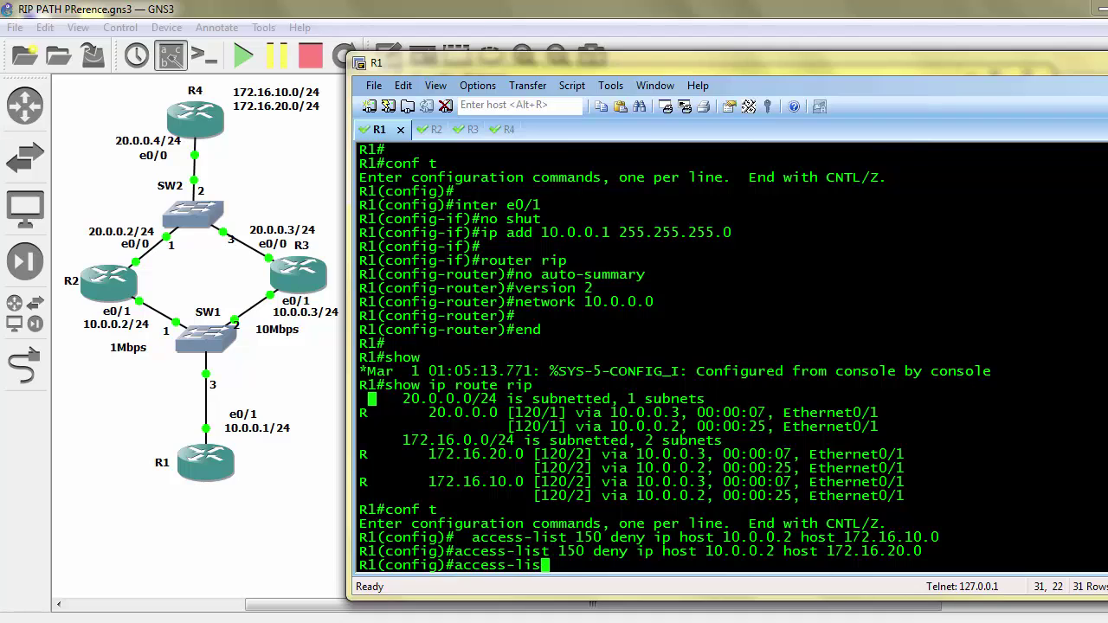
text(t 150 perm)
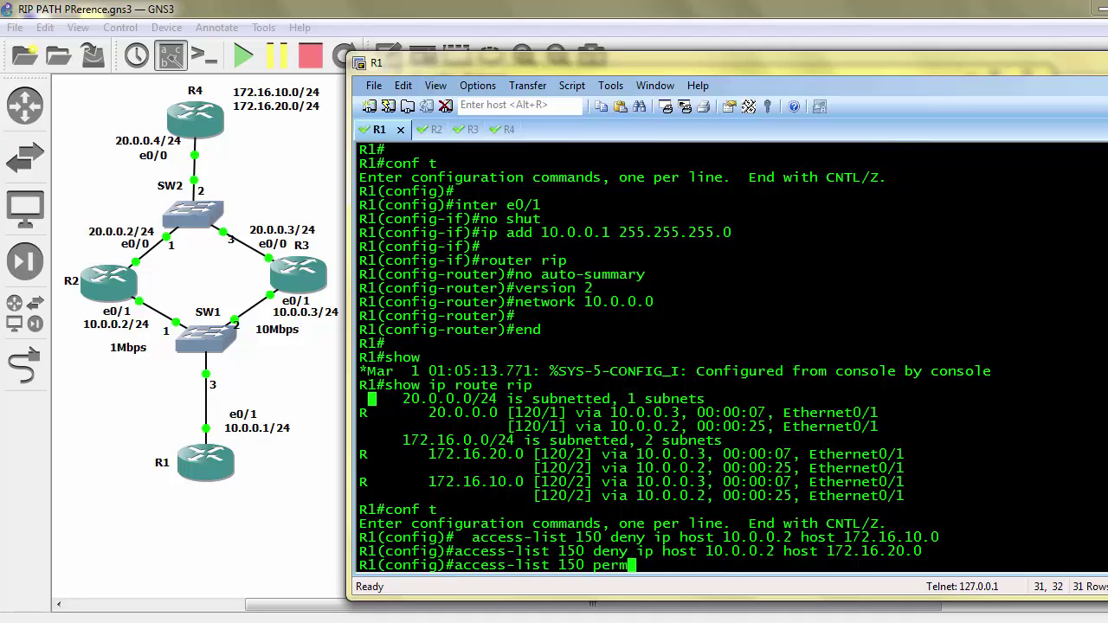
text(it ip any any)
key(Return)
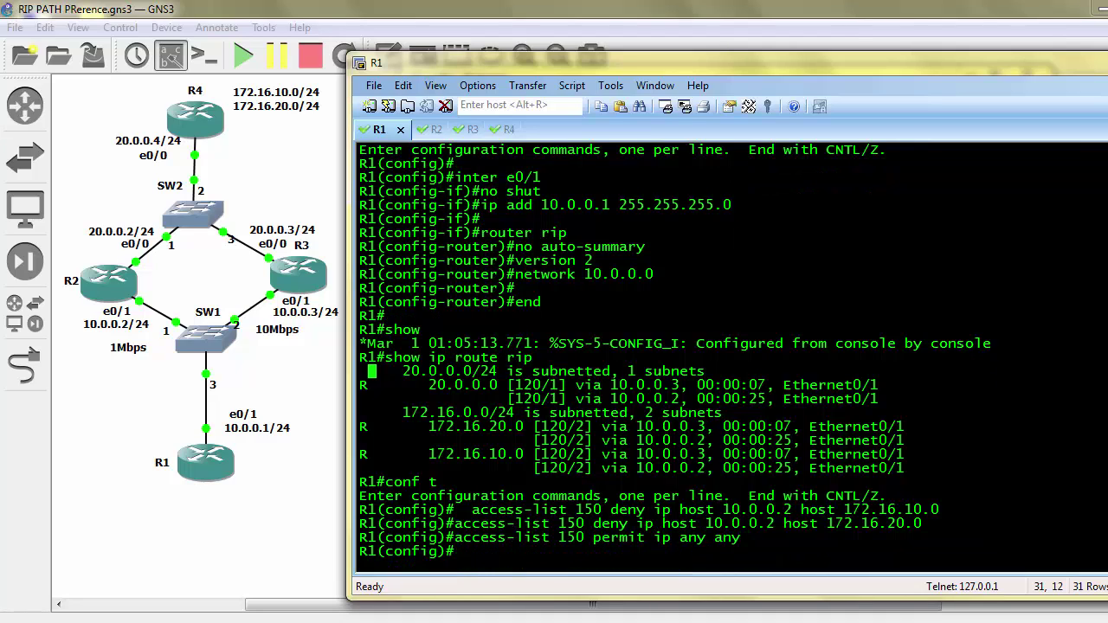
Step: Under router rip on R1, apply distribute-list 150 in on ether 0/1 and end configuration mode
key(Return)
text(router rip)
key(Return)
text(d)
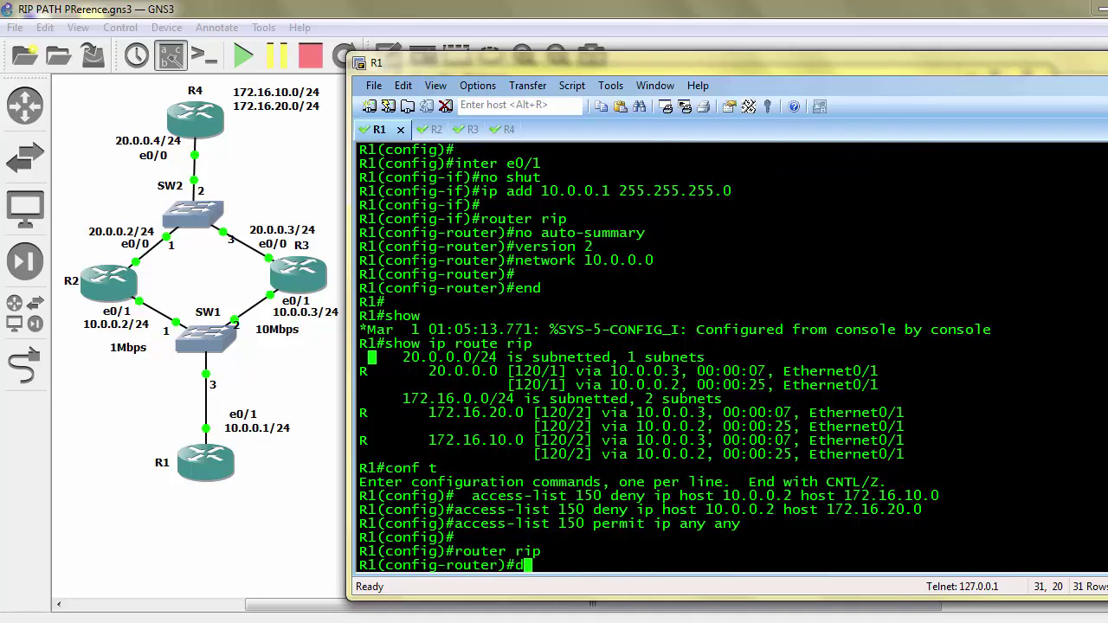
text(istribute-list)
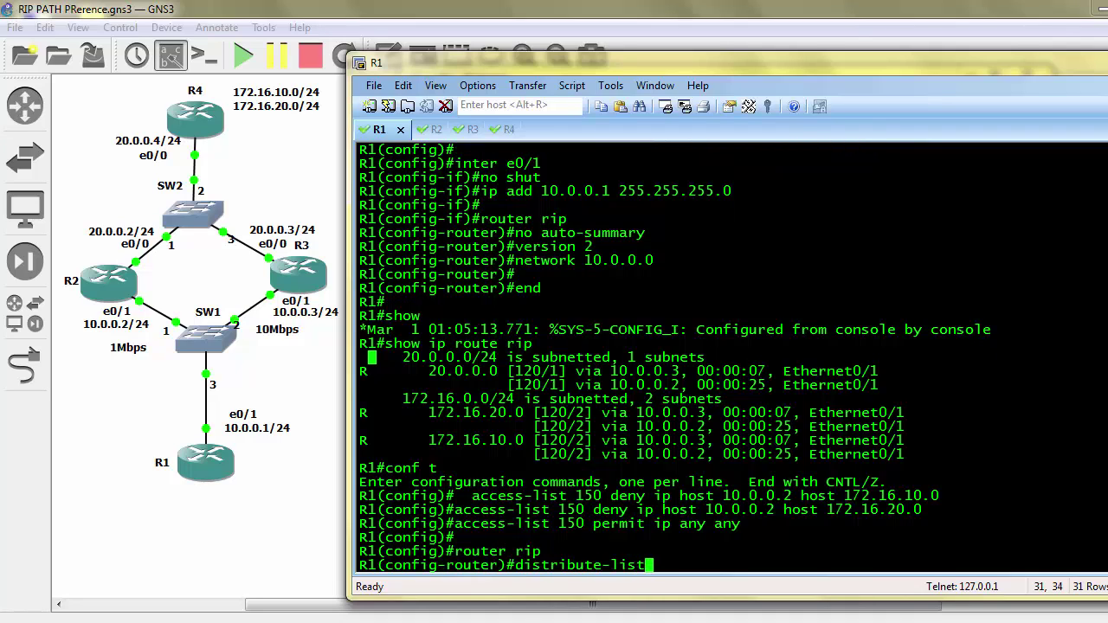
text( 150 in ether)
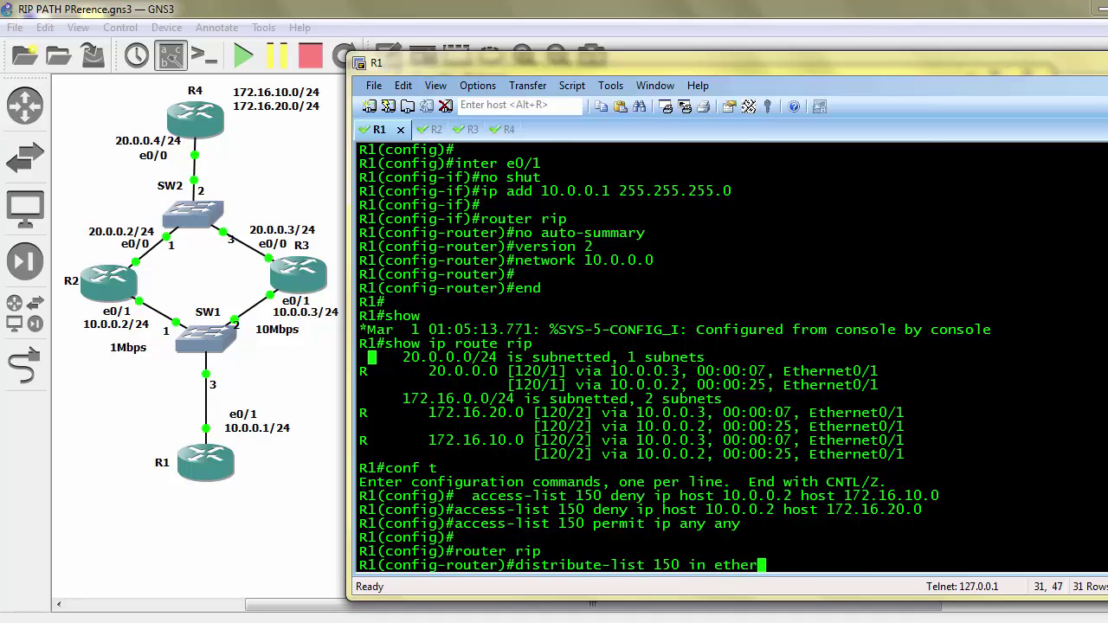
text( 0/1)
key(Return)
text(end)
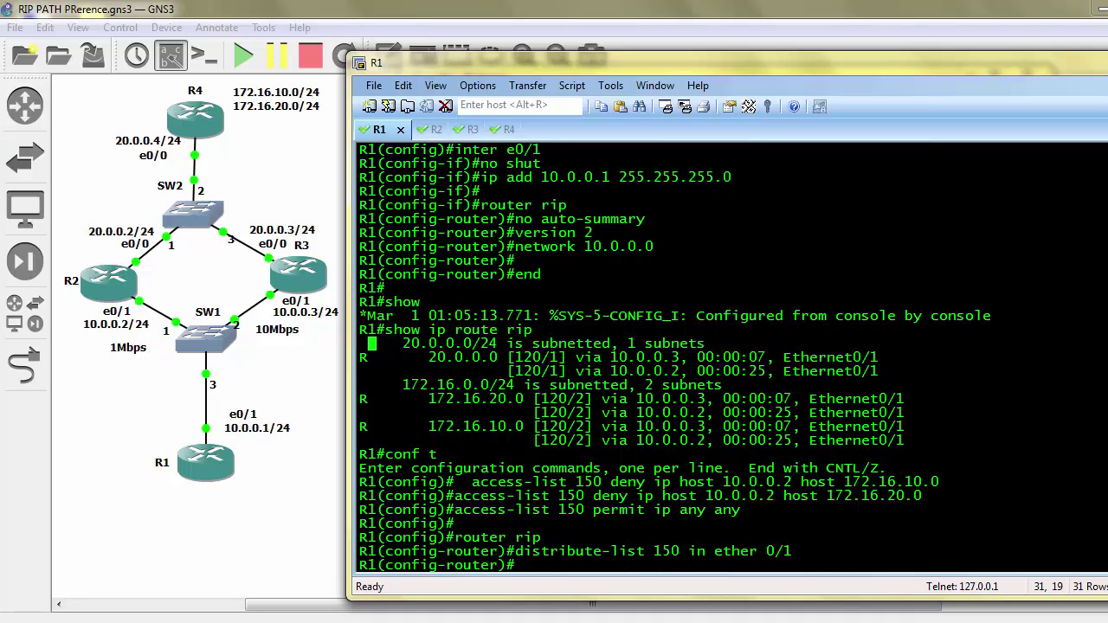
key(Return)
Step: Run show ip route rip repeatedly on R1 and examine the next hops and update timers for 172.16.20.0
text(show ip route rip)
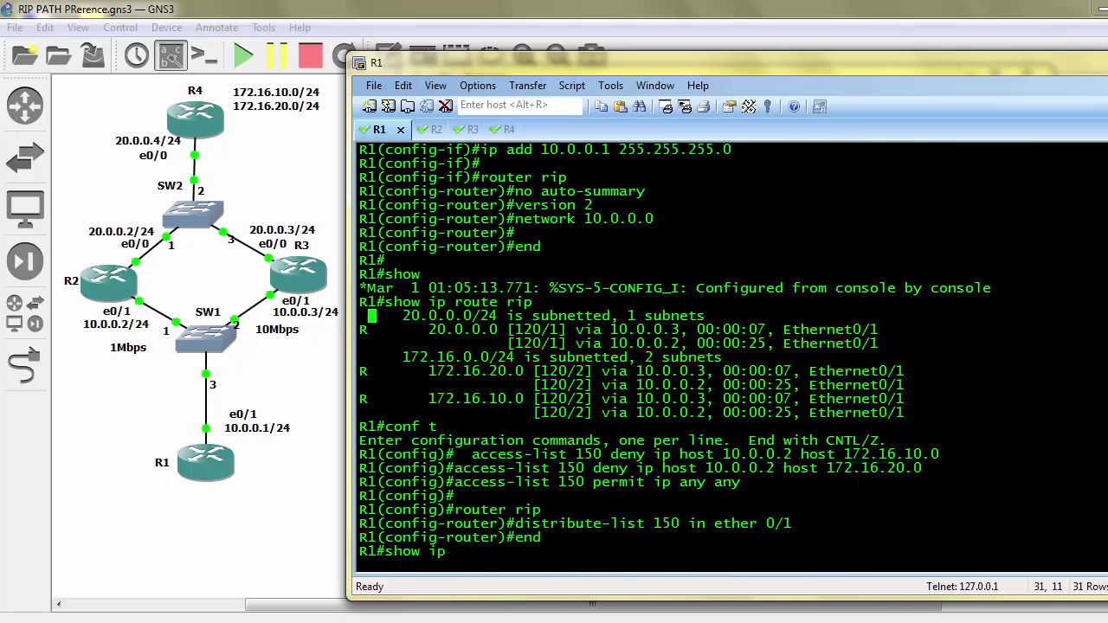
key(Return)
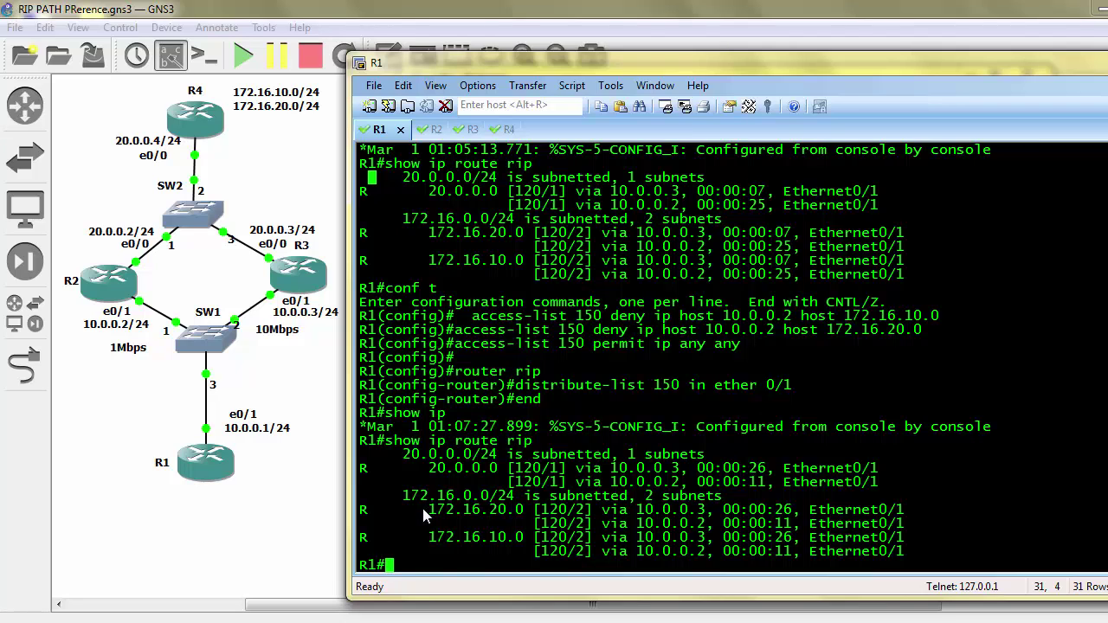
key(Up)
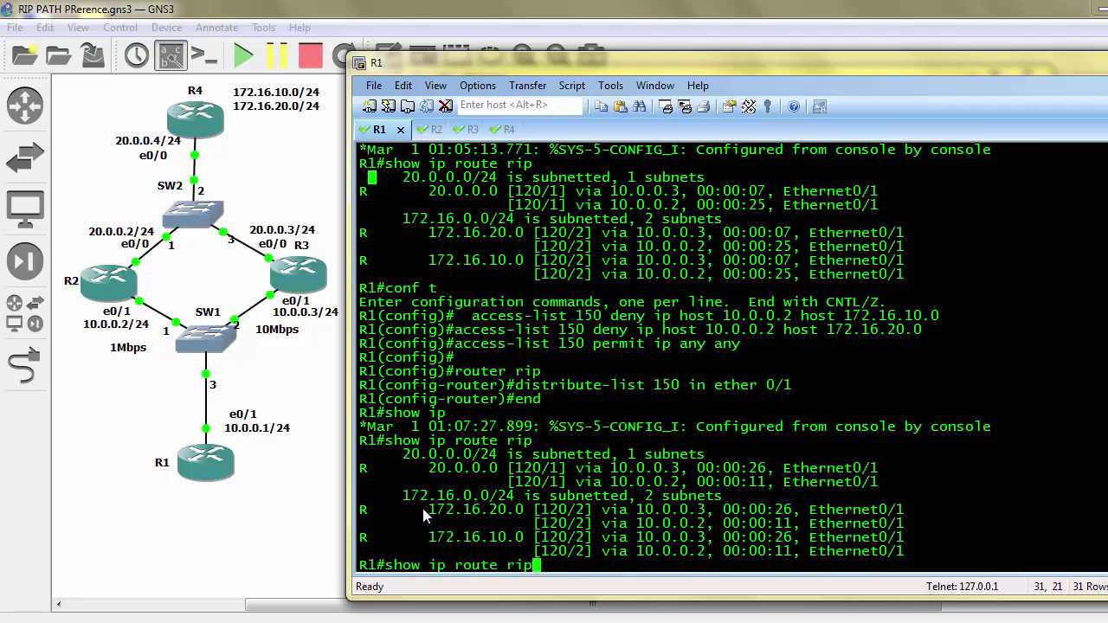
key(Return)
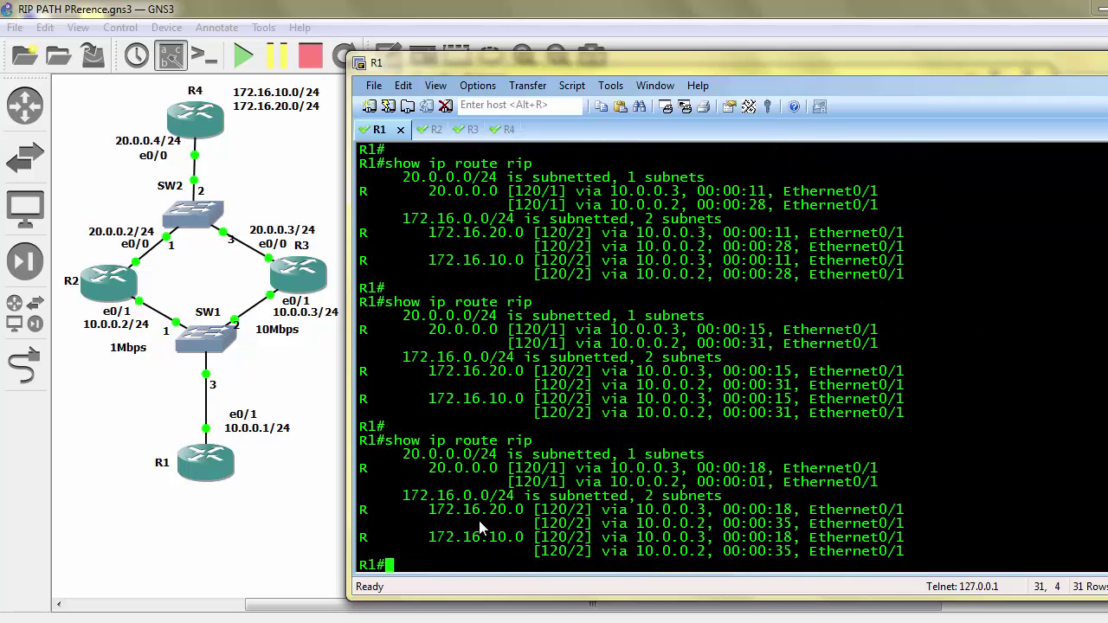
drag(431, 508, 528, 519)
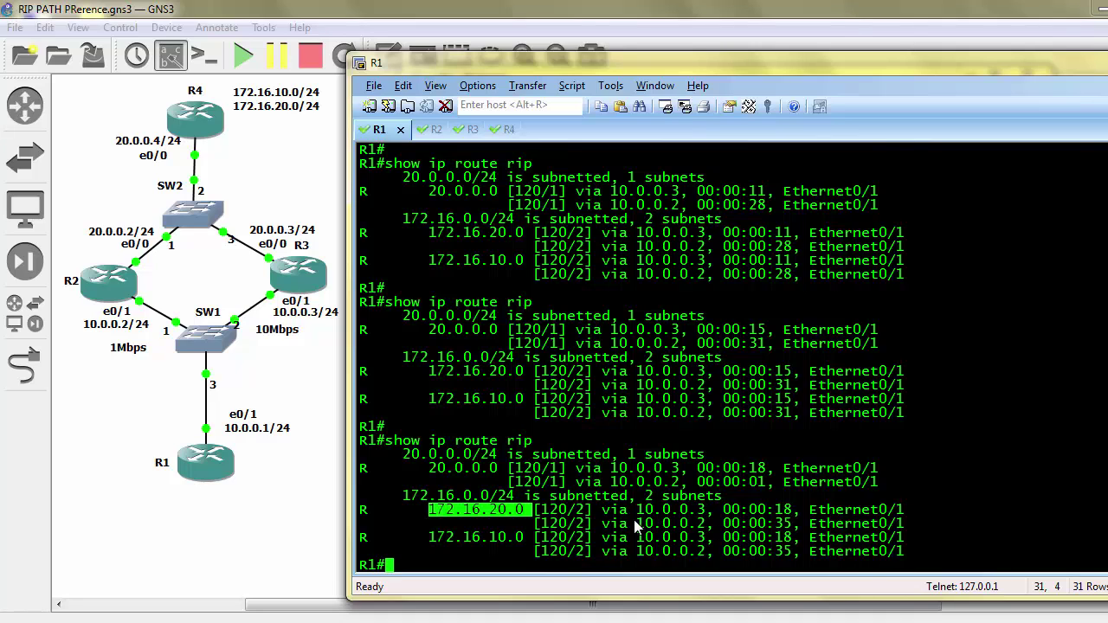
drag(634, 524, 791, 532)
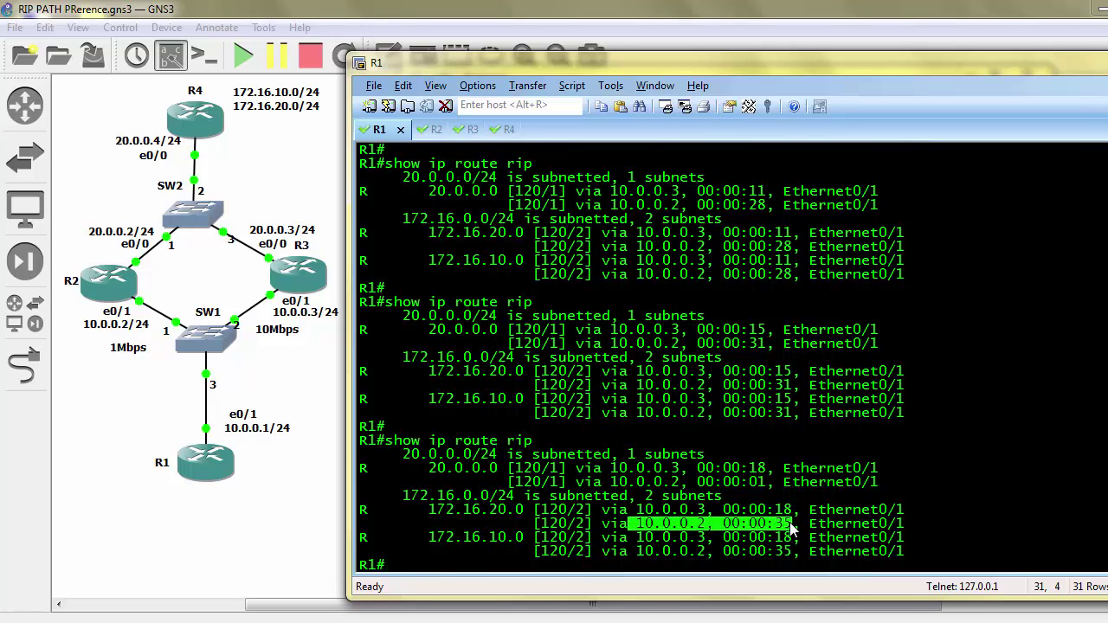
Step: Run show ip route rip again on R1 and check how old the 172.16.20.0 route via 10.0.0.2 is
key(Return)
key(Up)
key(Return)
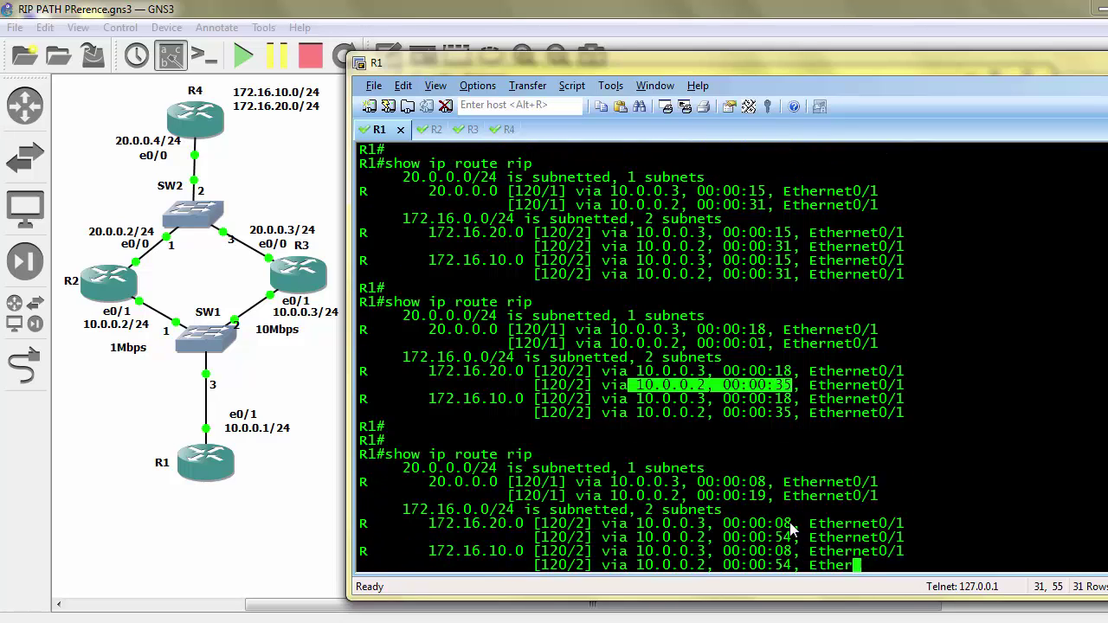
drag(784, 525, 752, 523)
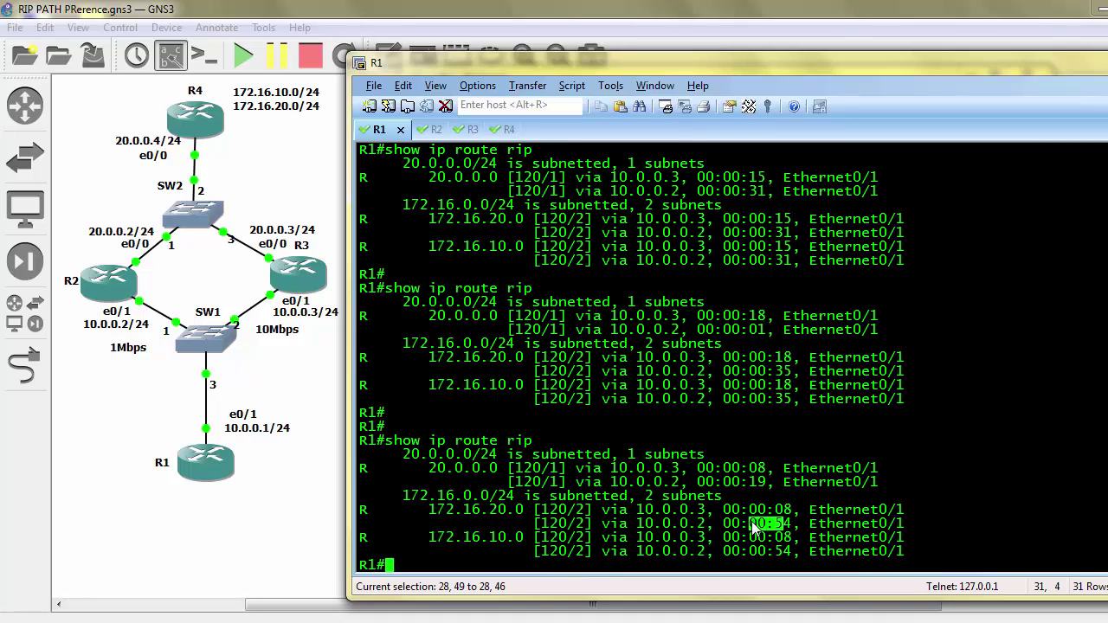
Step: Clear all IP routes on R1 with clea ip route *
key(Return)
key(Return)
key(Return)
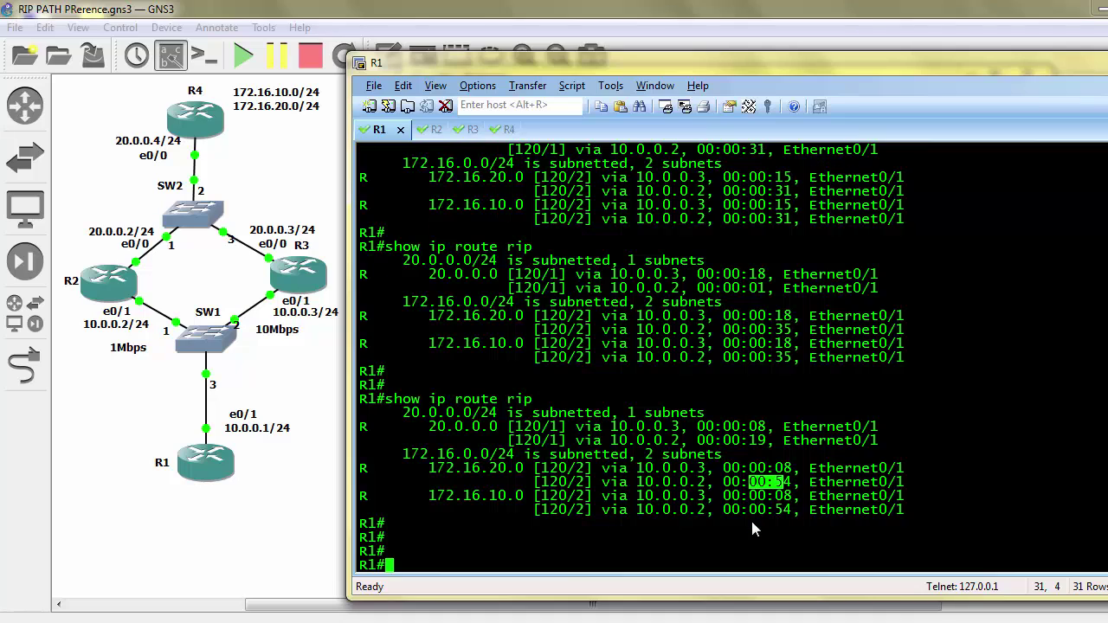
text(clea ip route *)
key(Return)
key(Return)
Step: Display R1's RIP routes after the clear and compare the next hops for 172.16.10.0 and 172.16.20.0 with the earlier output
text(show)
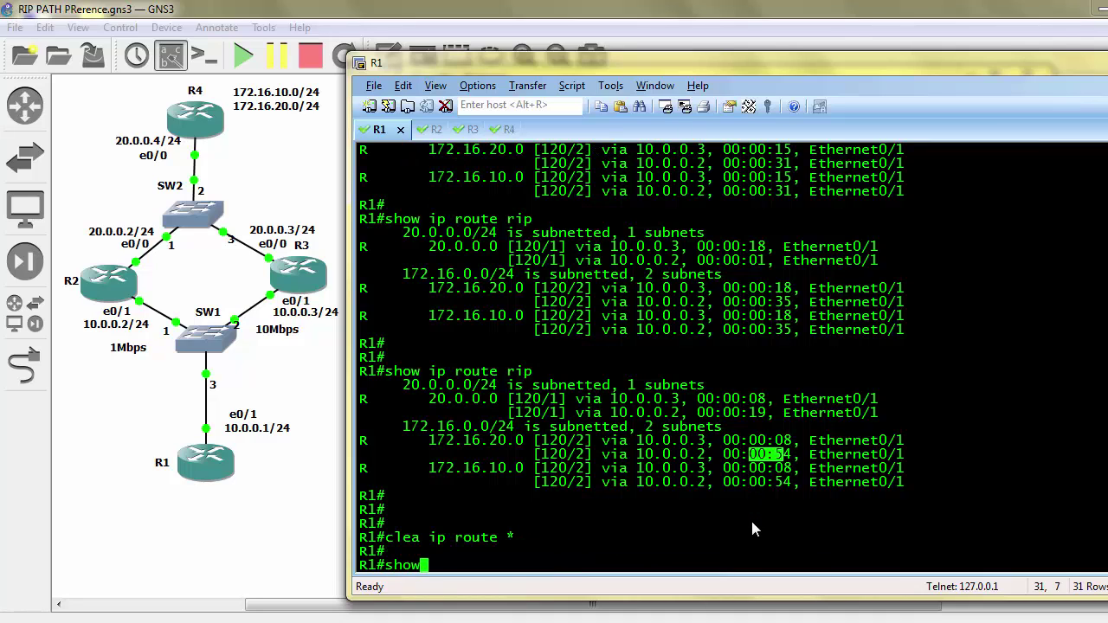
text( ip route rip)
key(Return)
key(Return)
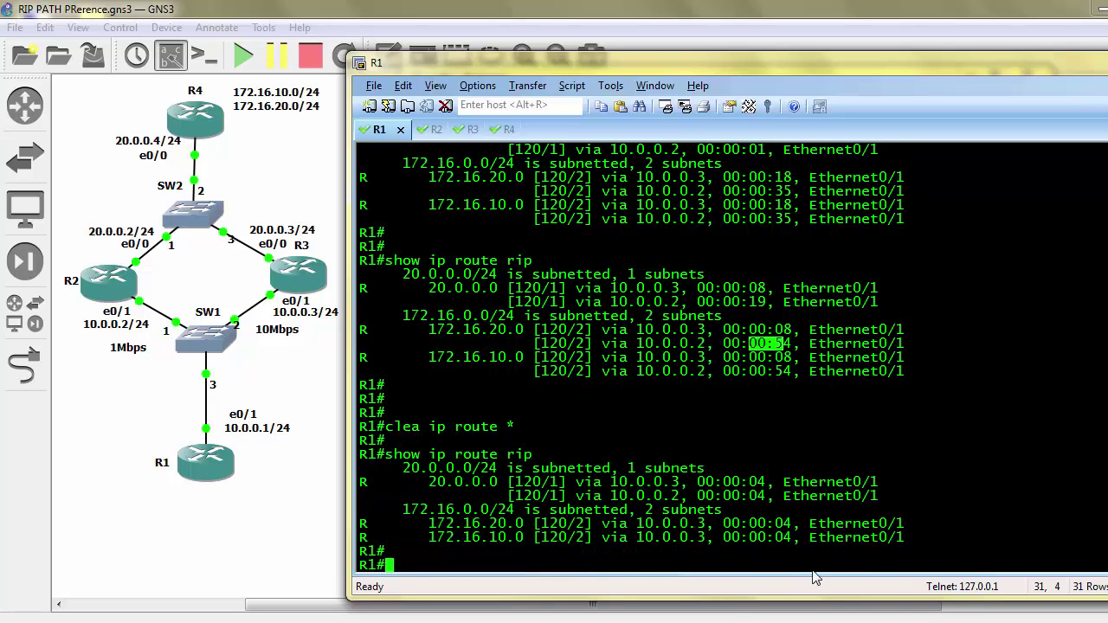
drag(433, 537, 518, 524)
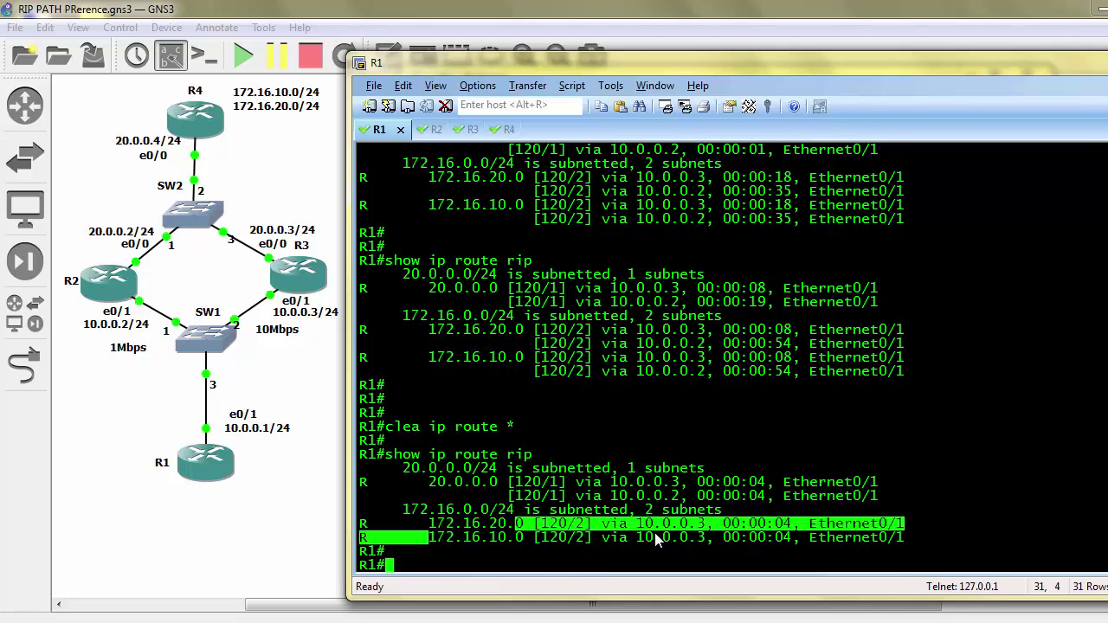
drag(638, 524, 708, 533)
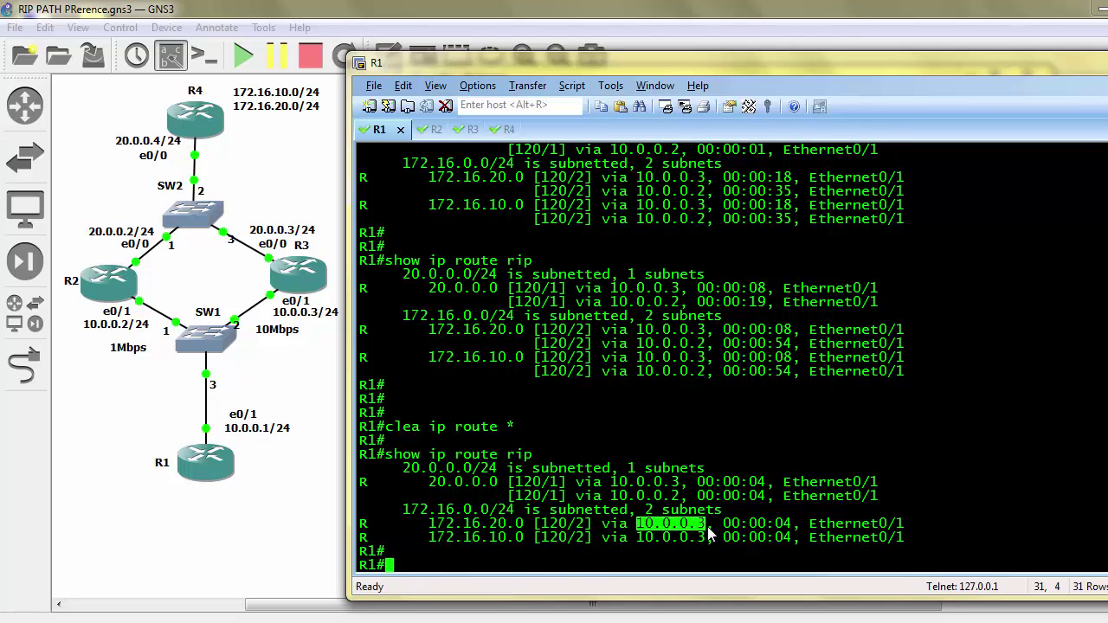
drag(708, 371, 617, 371)
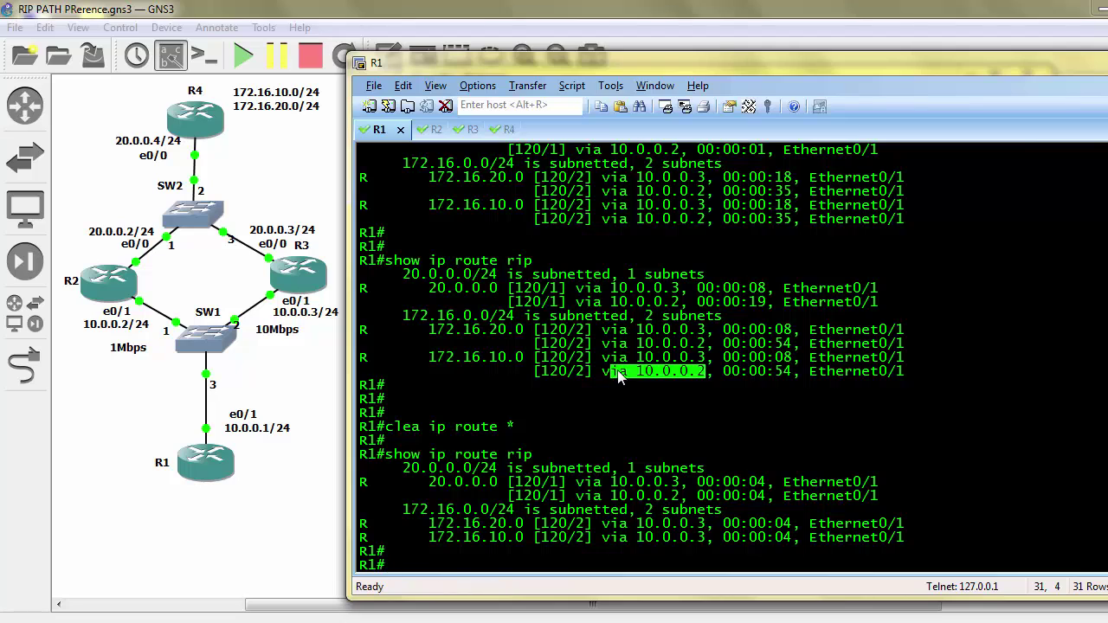
Step: Run show access-list 150 on R1 and examine the match counts of the two deny entries and the permit entry
text(show access-lis)
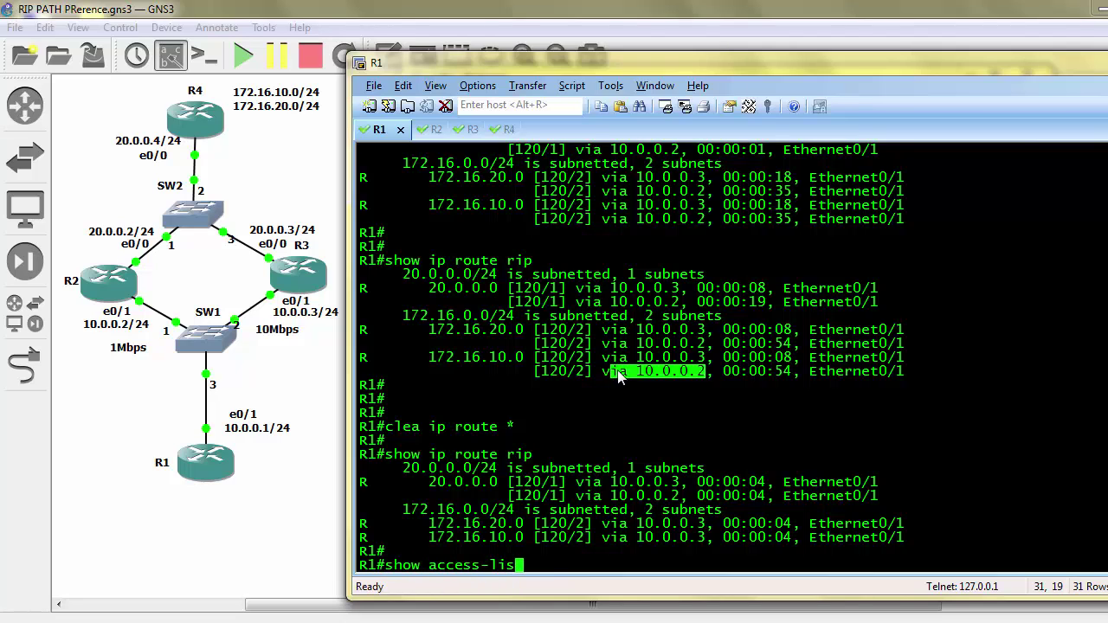
text(t 150)
key(Return)
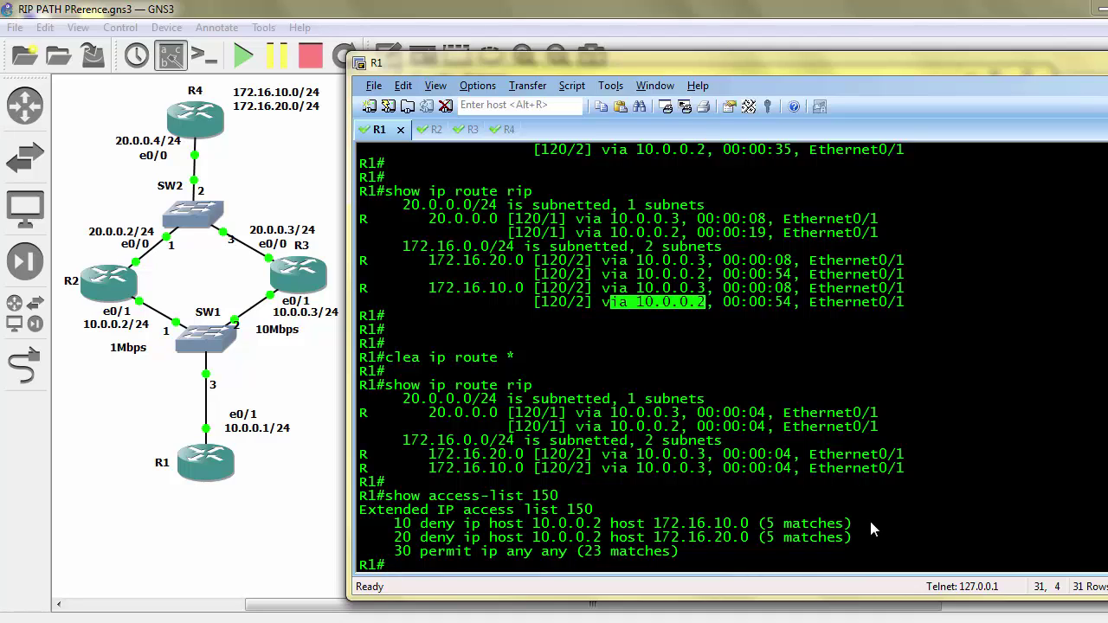
drag(852, 524, 756, 526)
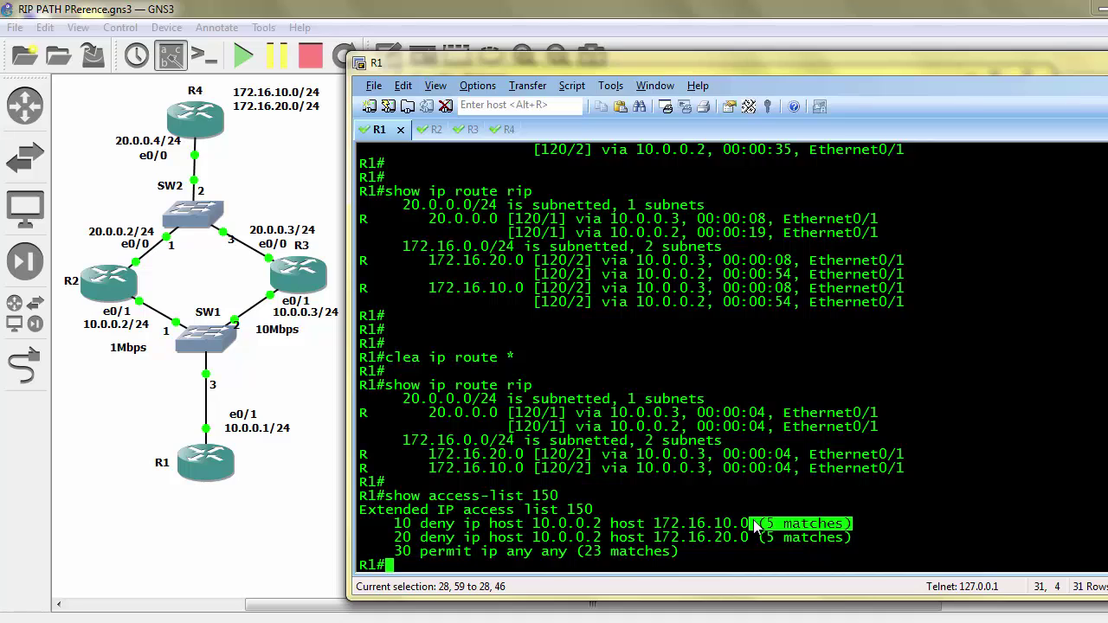
drag(760, 538, 848, 538)
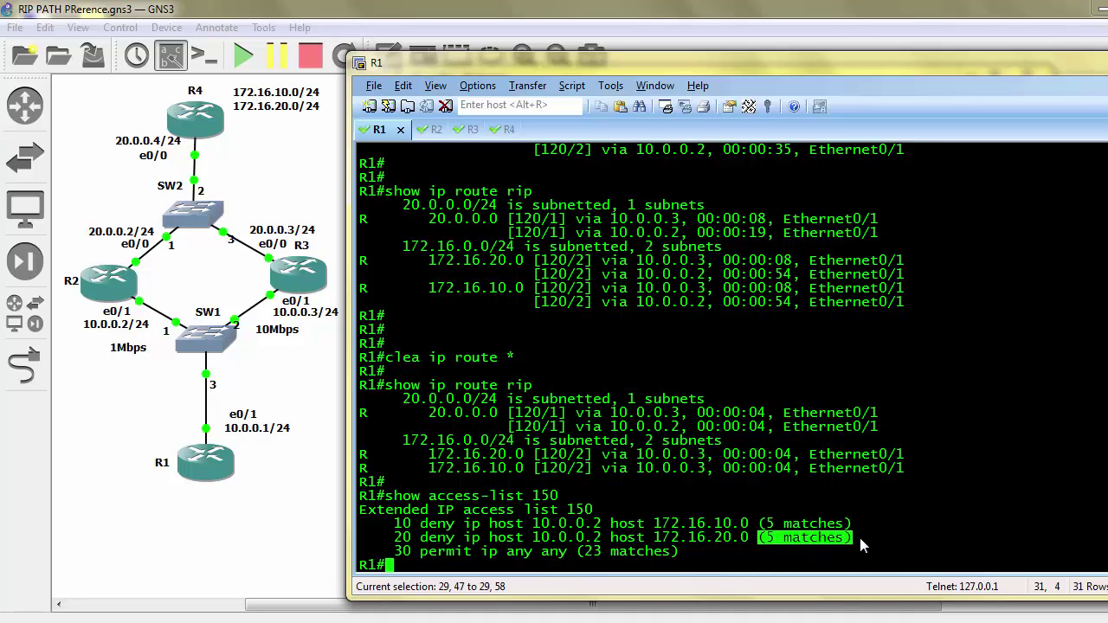
double_click(658, 552)
triple_click(658, 552)
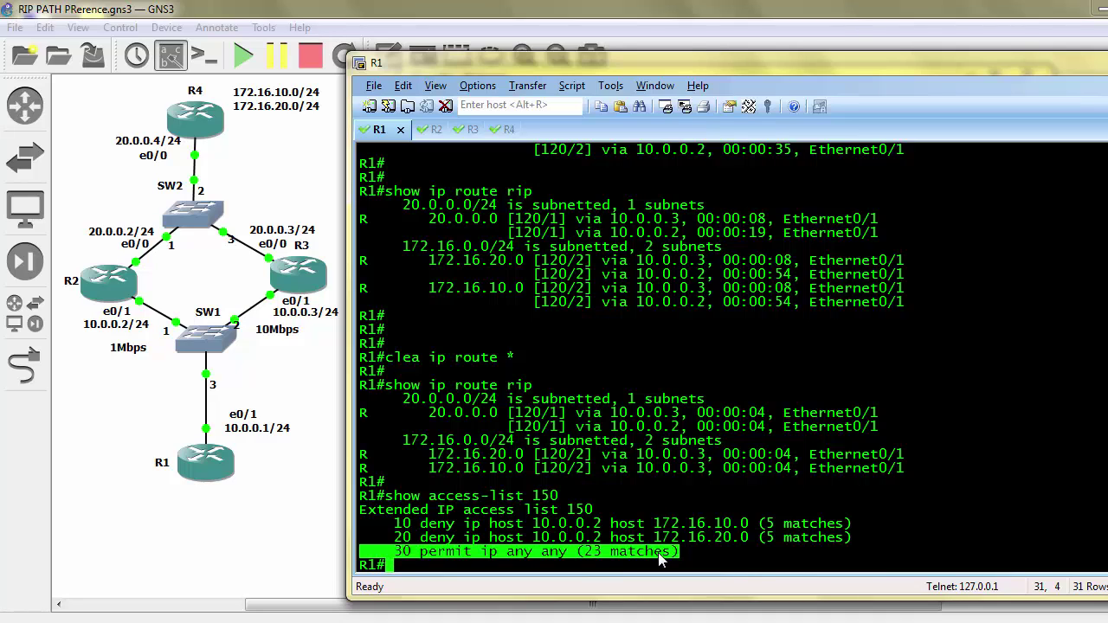
click(678, 548)
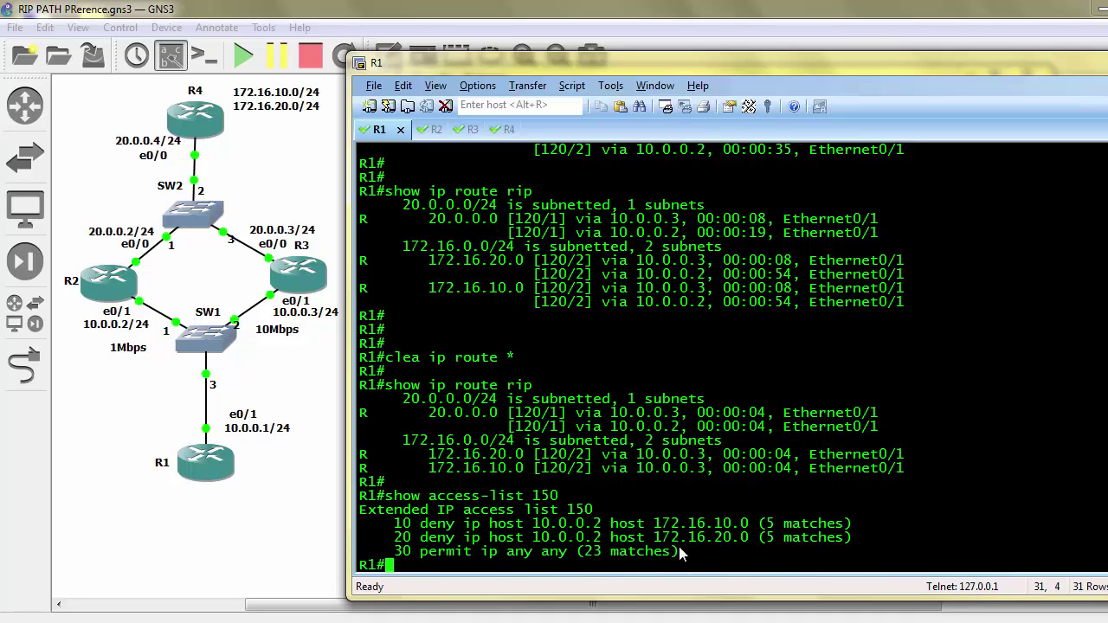